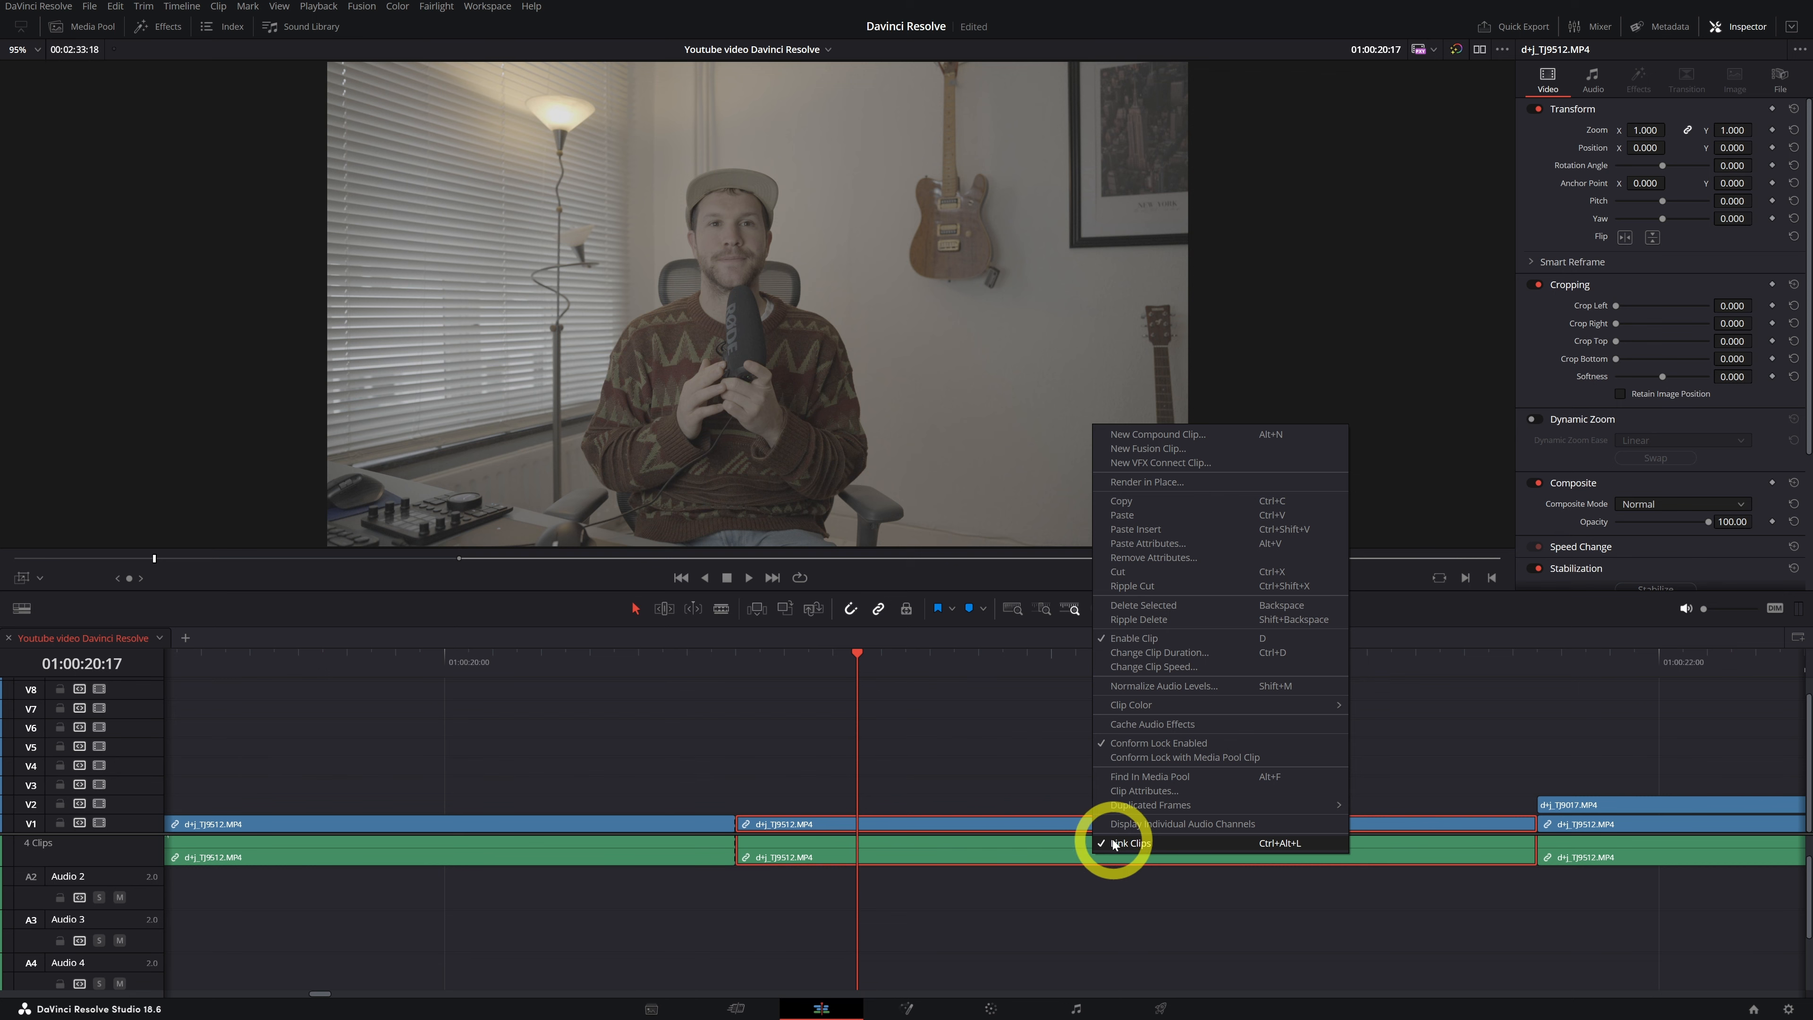
Step: Unlink the middle clip's video from its audio and enlarge the Video 1 track until its thumbnails are visible
{"action": "left_click", "coordinate": [934, 827]}
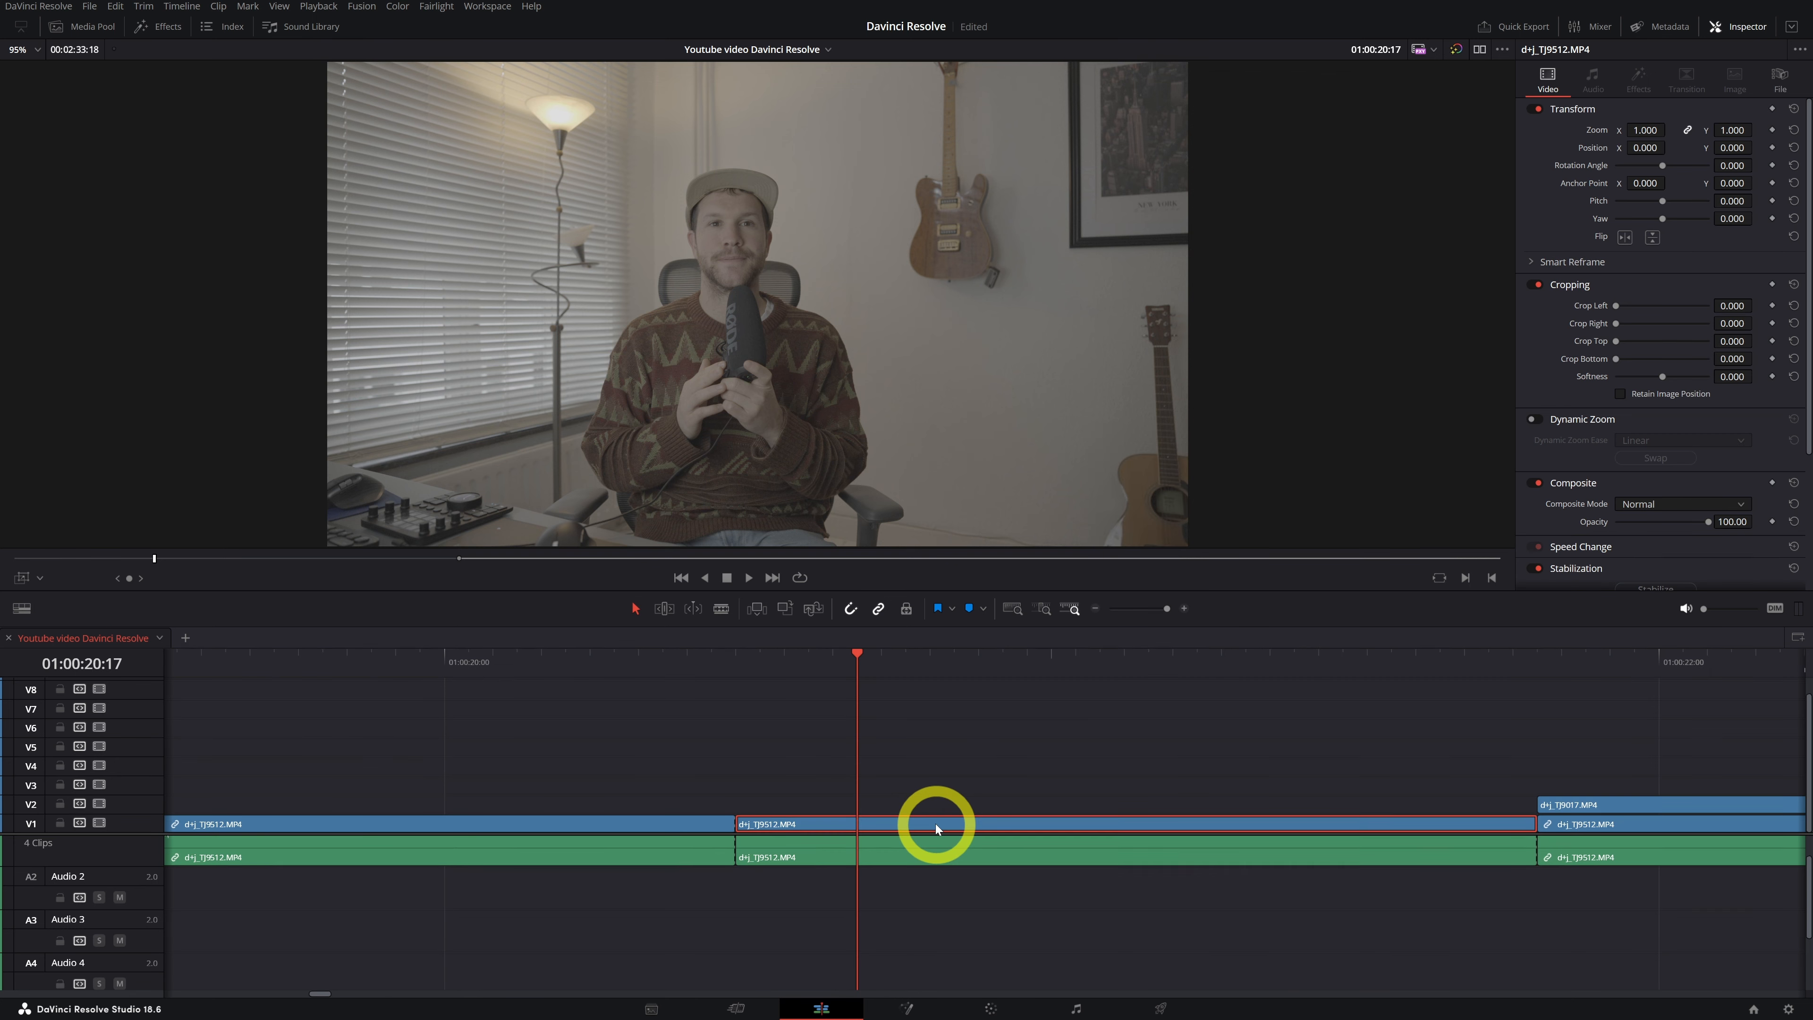
{"action": "left_click_drag", "start_coordinate": [154, 813], "coordinate": [162, 733]}
{"action": "scroll", "coordinate": [997, 833], "scroll_direction": "right", "scroll_amount": 3}
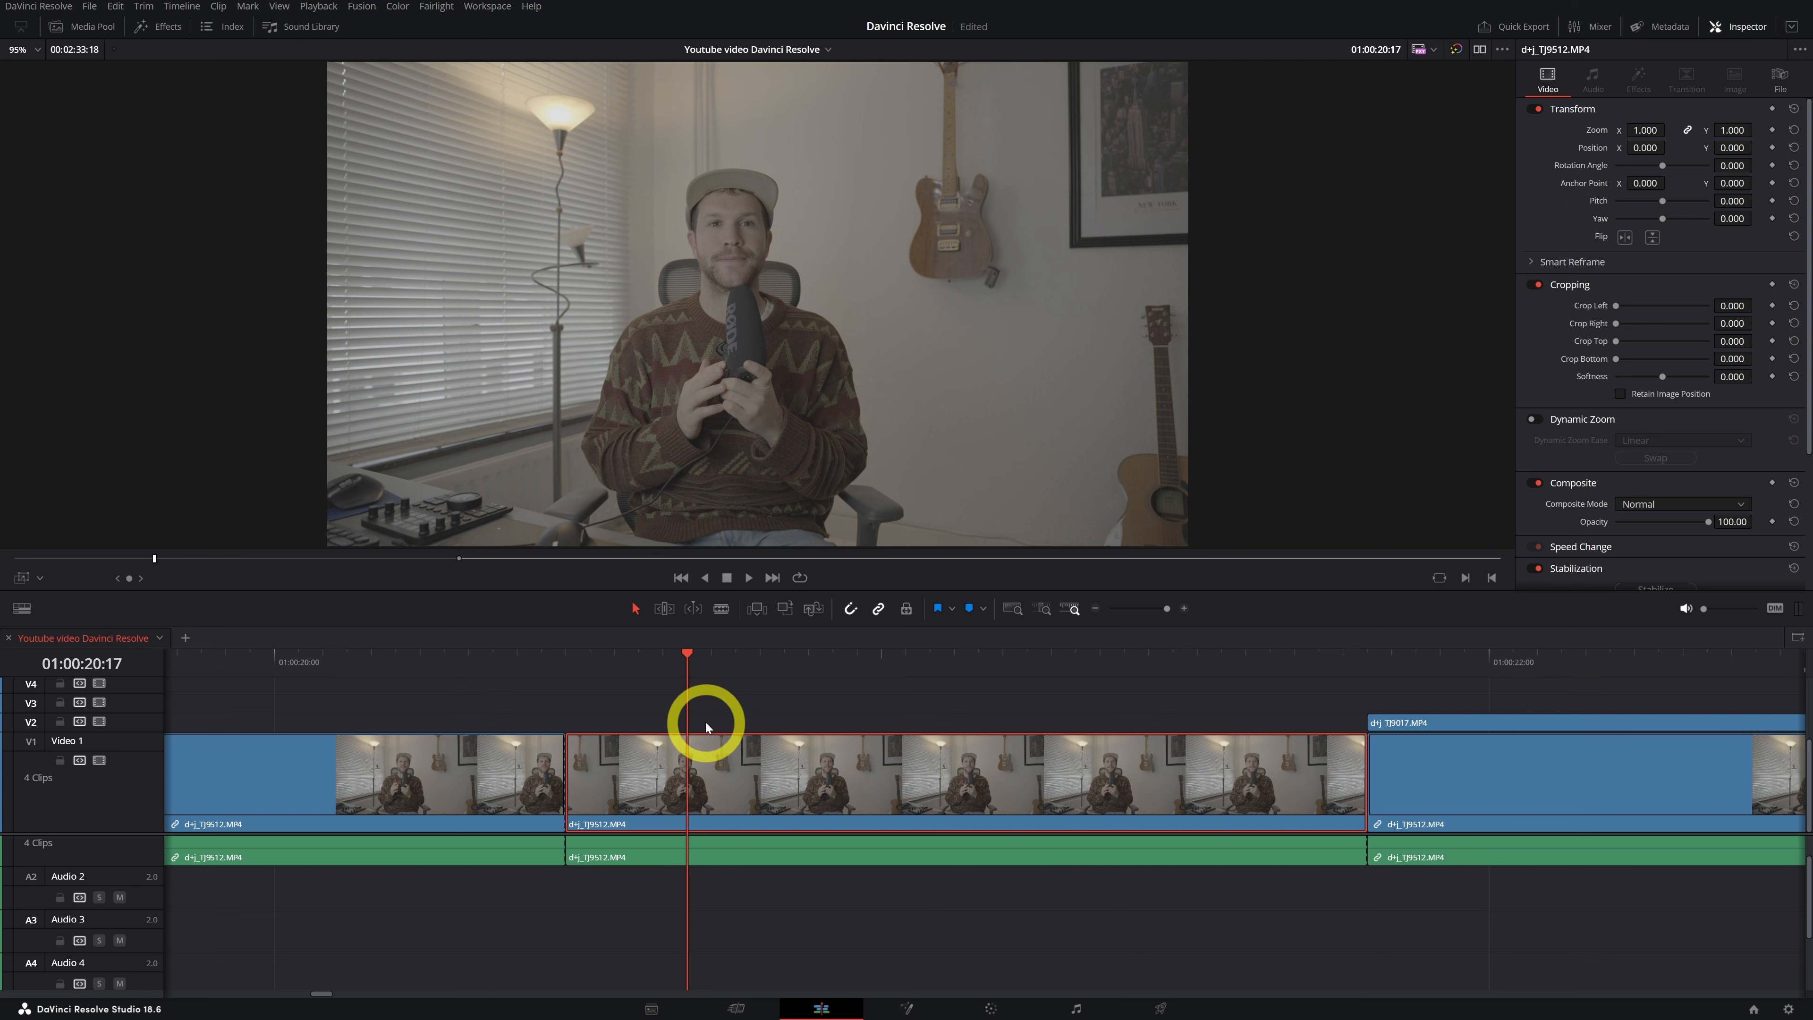
Step: Add a Zoom keyframe at the middle clip's start, 01:00:20:12, and show the clip's keyframes in the timeline
{"action": "left_click", "coordinate": [589, 669]}
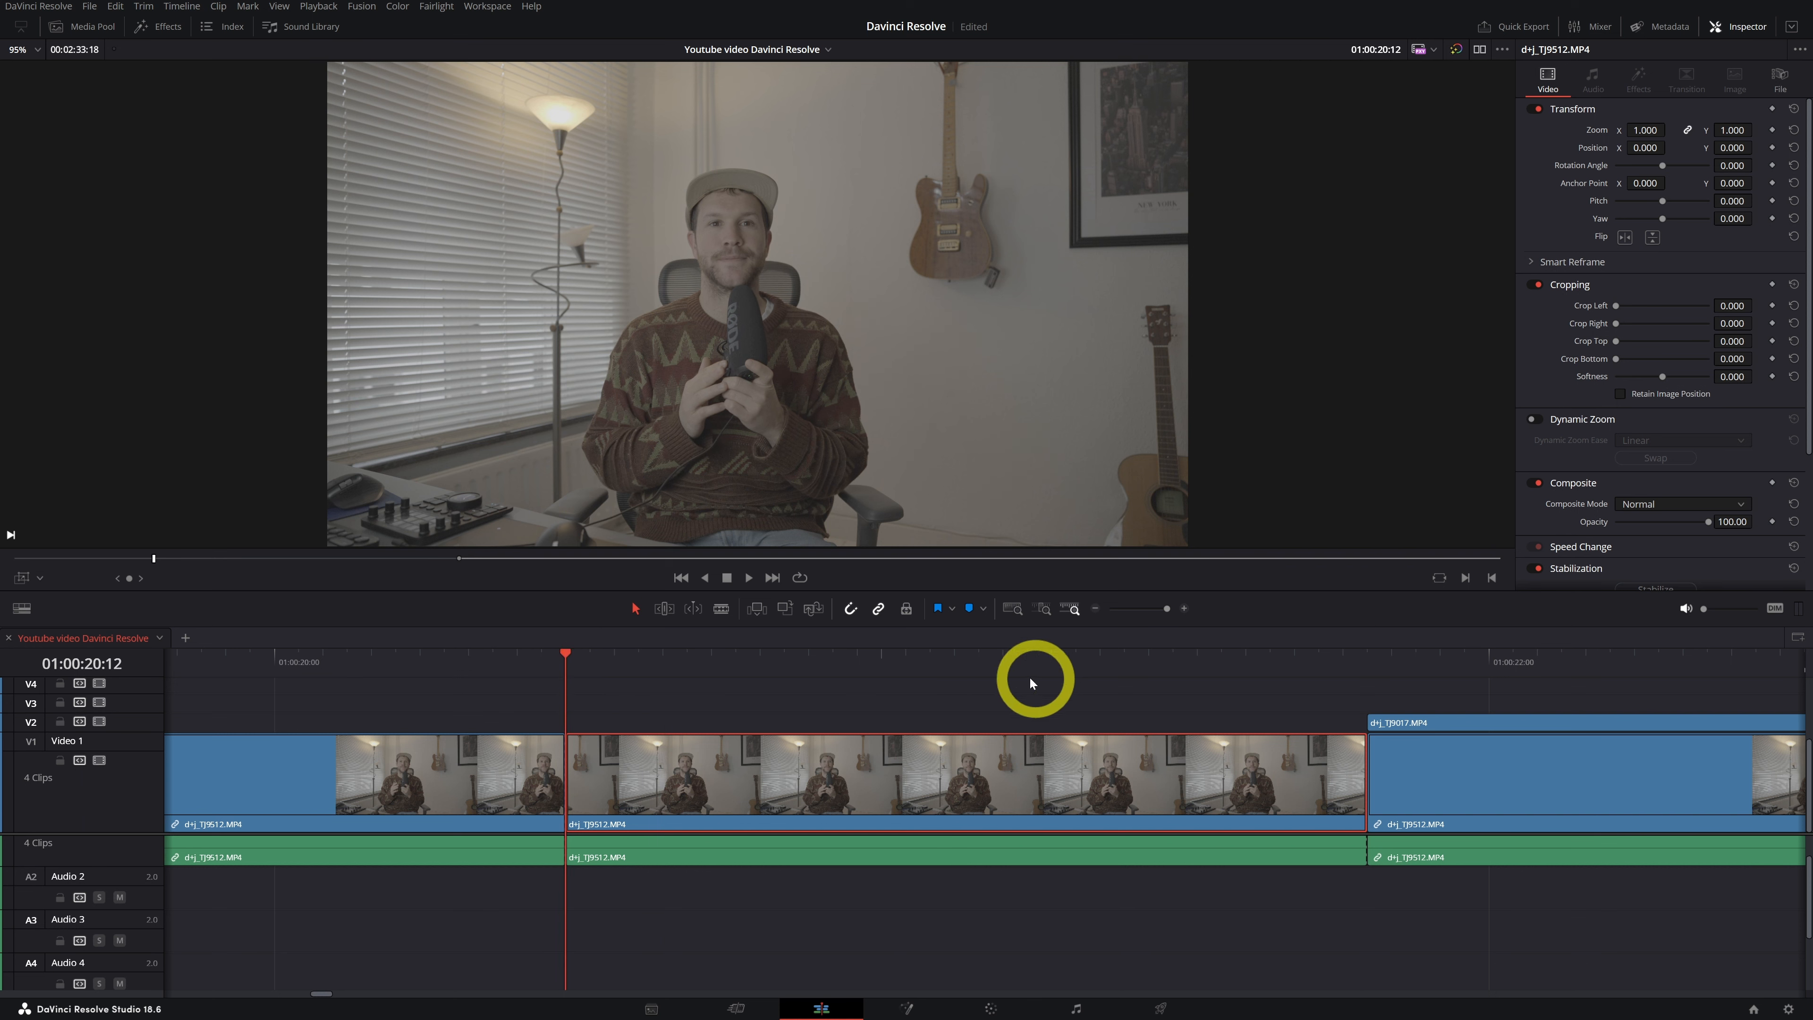
{"action": "left_click", "coordinate": [1771, 130]}
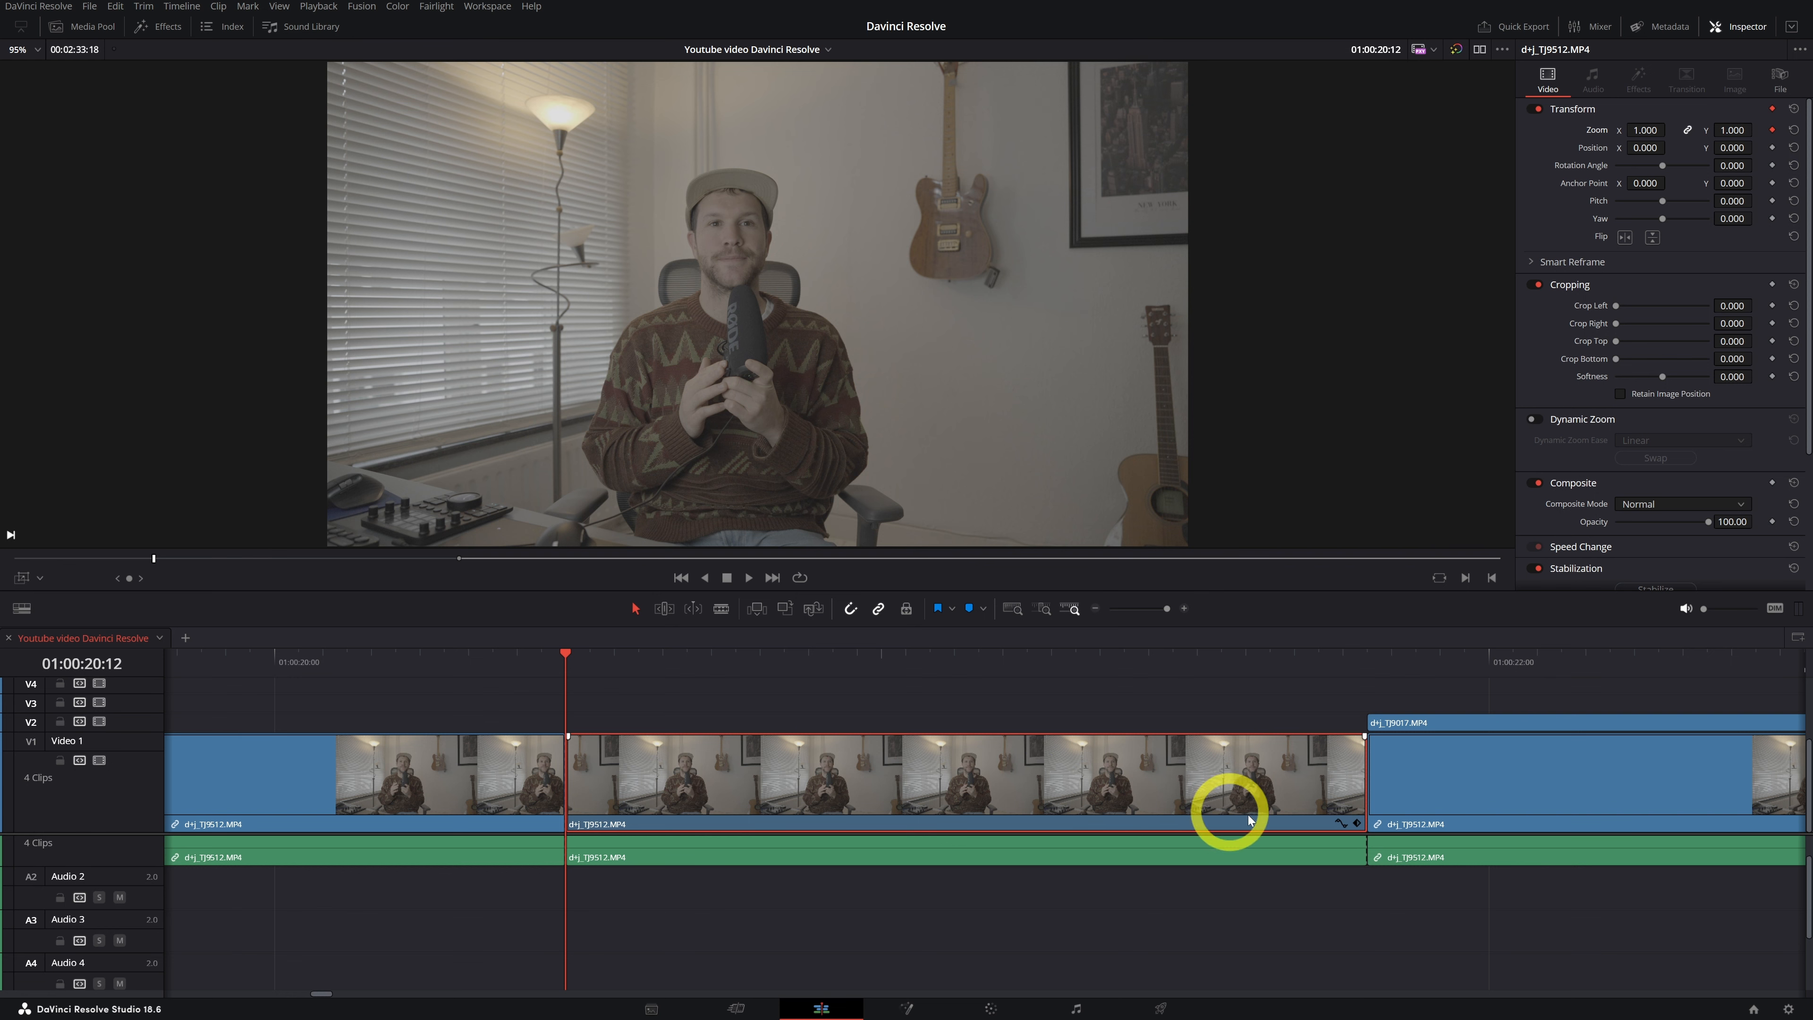
{"action": "left_click", "coordinate": [1356, 823]}
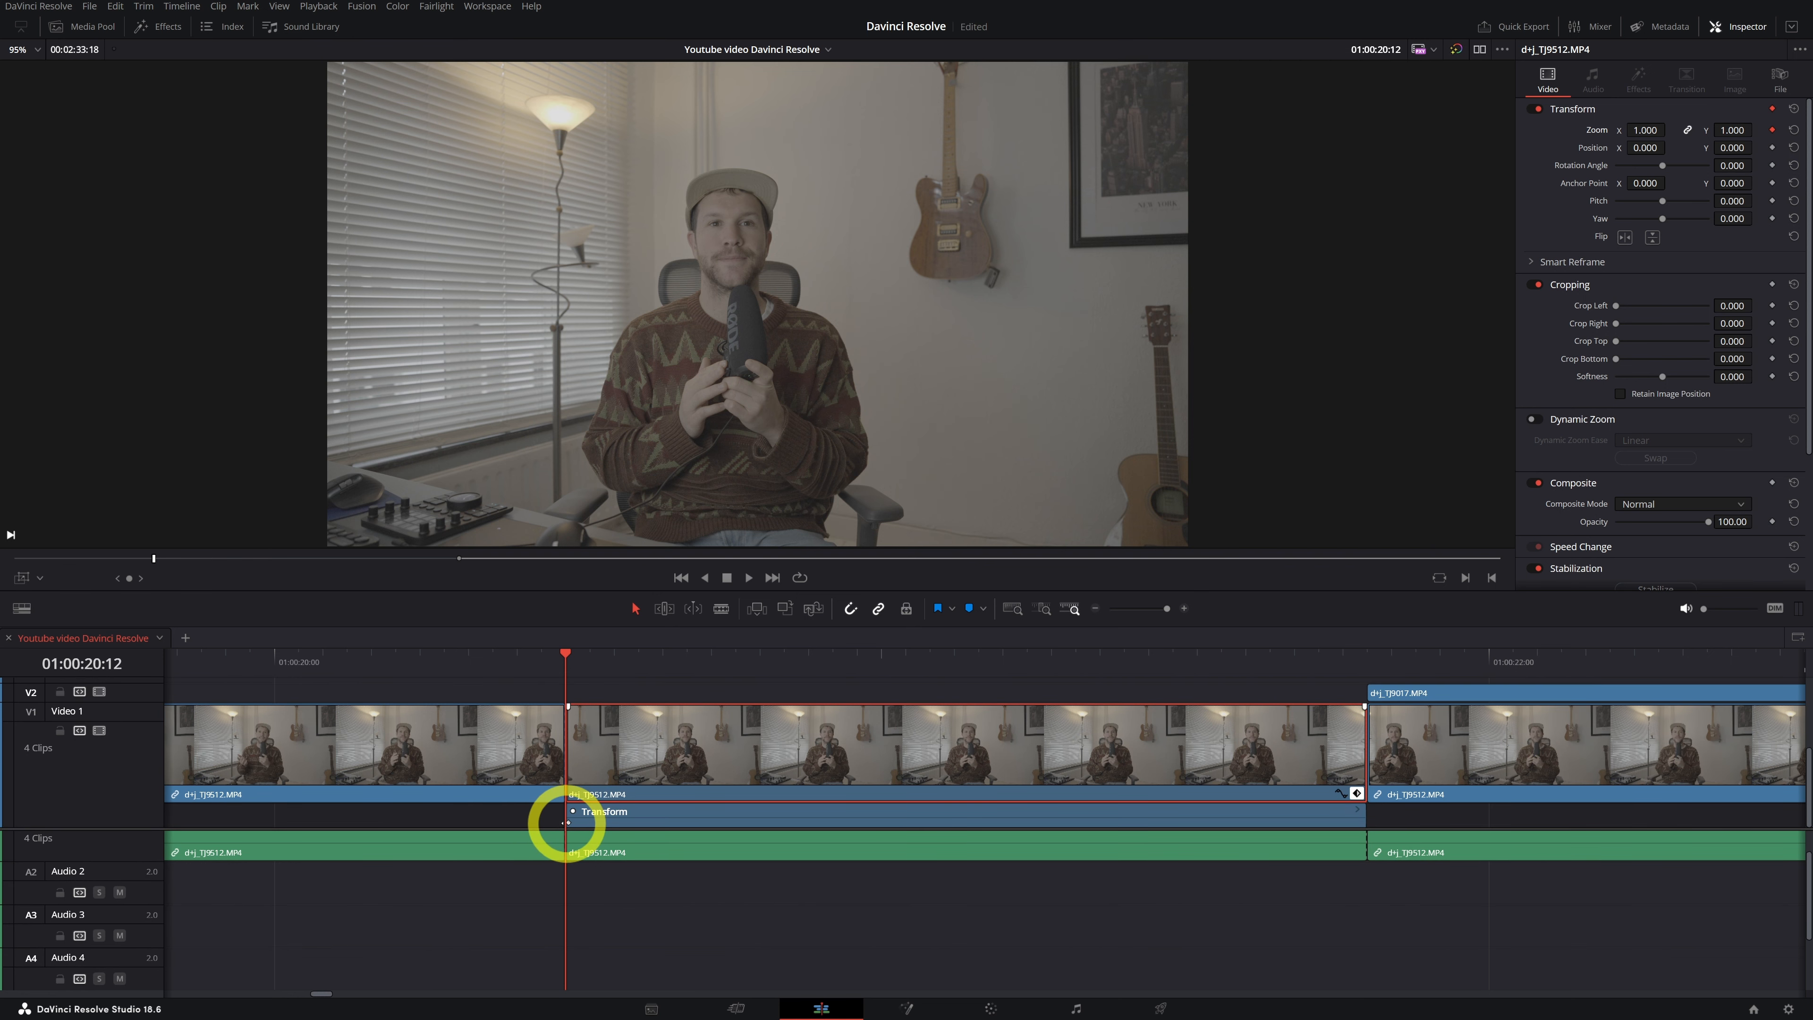
Step: Add a second Zoom keyframe at 01:00:21:15 with the zoom set to 1.490
{"action": "left_click_drag", "start_coordinate": [591, 653], "coordinate": [1257, 673]}
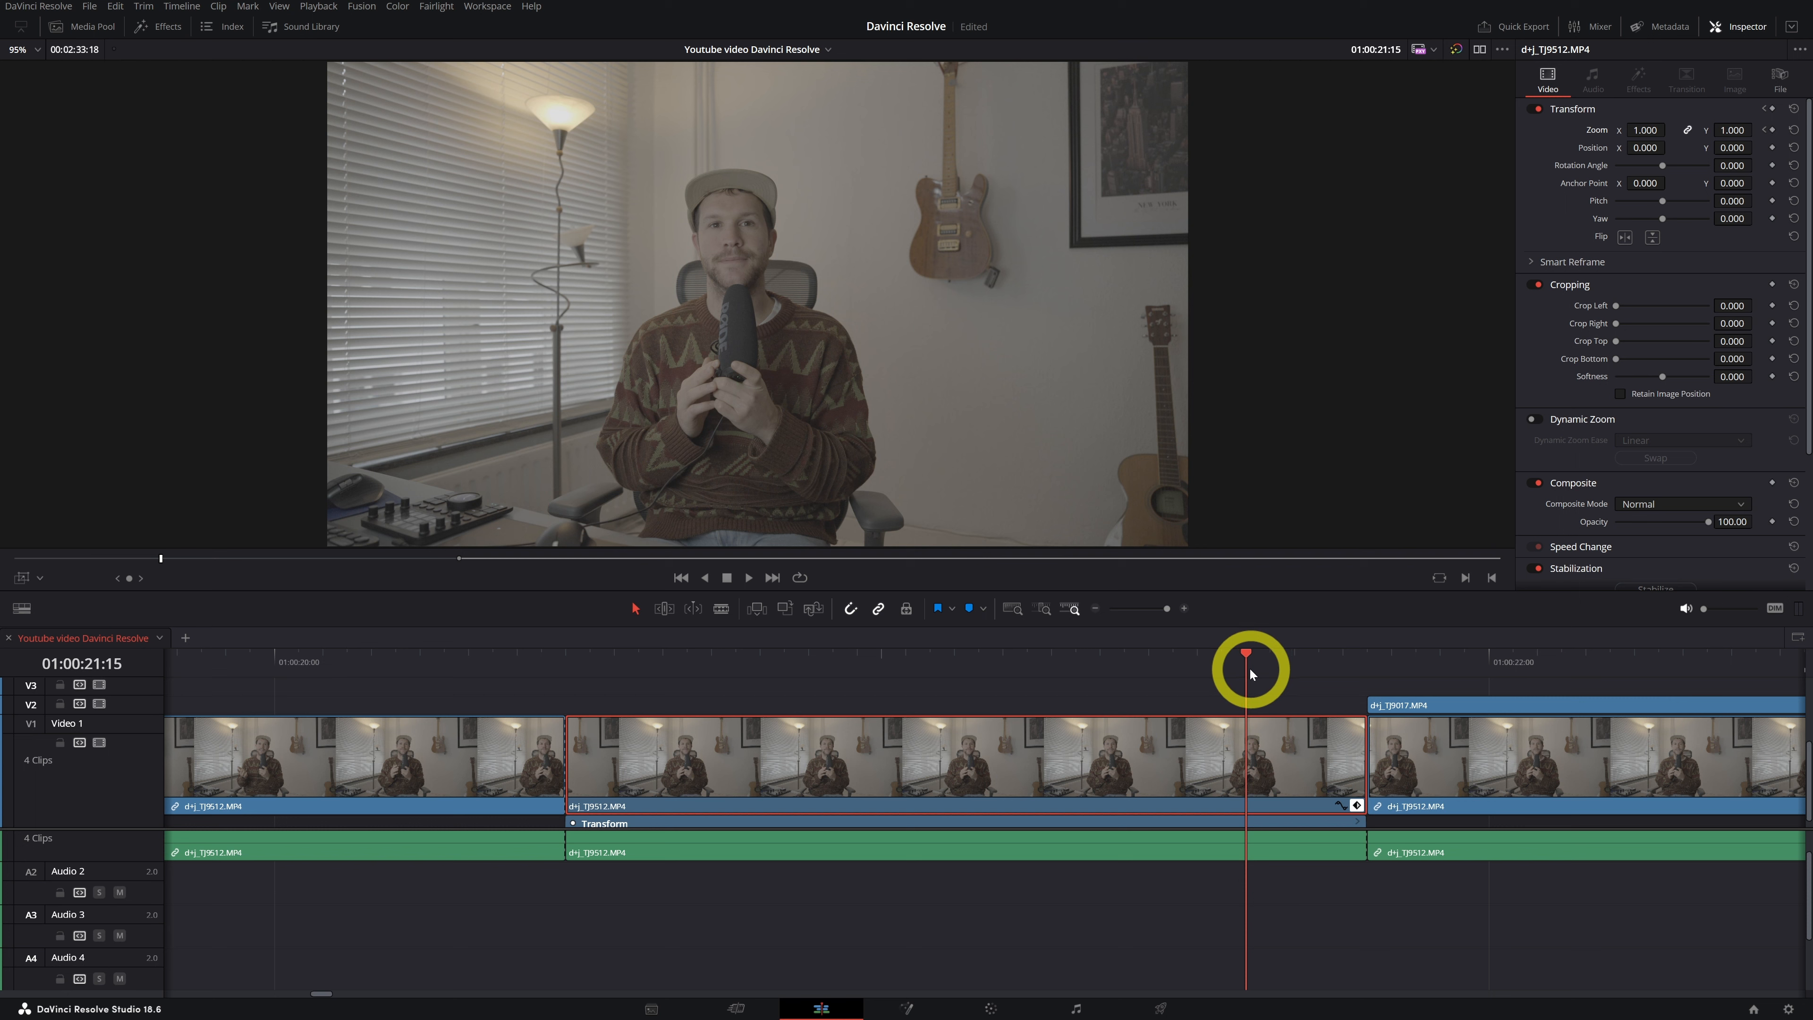
{"action": "left_click", "coordinate": [1247, 787]}
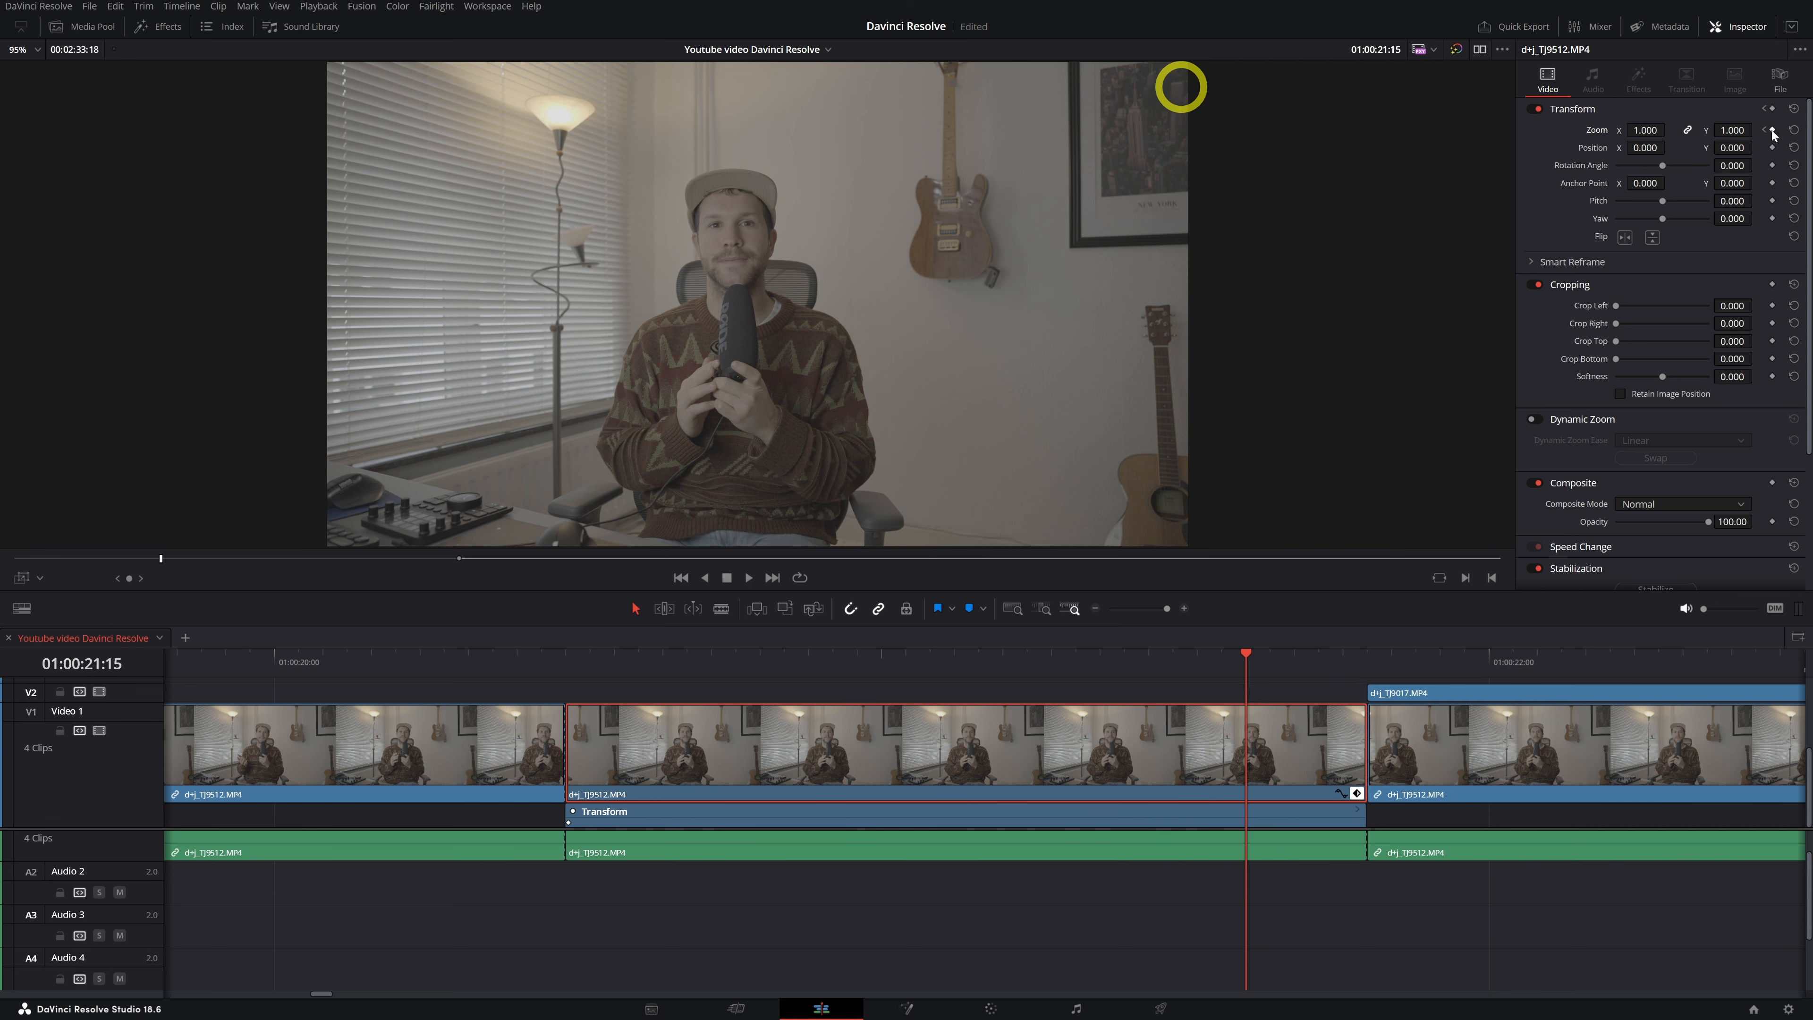
{"action": "left_click_drag", "start_coordinate": [1644, 130], "coordinate": [1677, 127]}
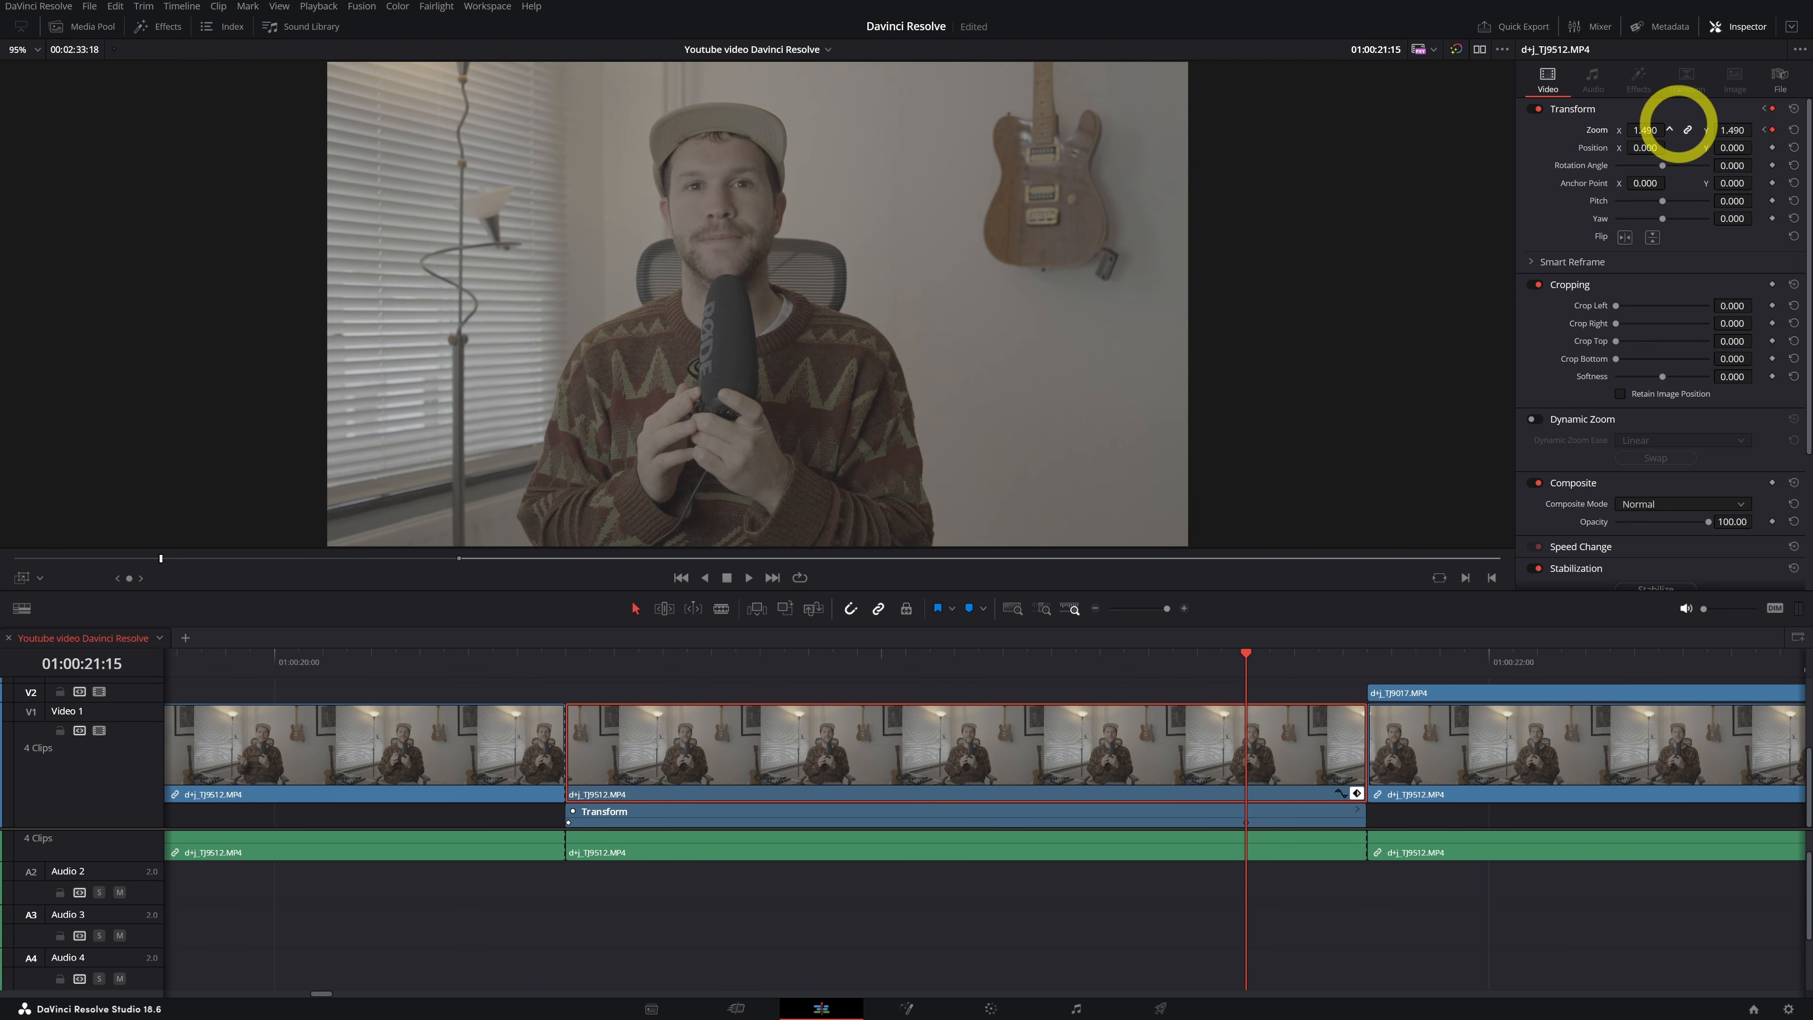
Step: Play the zoom animation from the clip's start and return the playhead to 01:00:20:12
{"action": "left_click", "coordinate": [593, 674]}
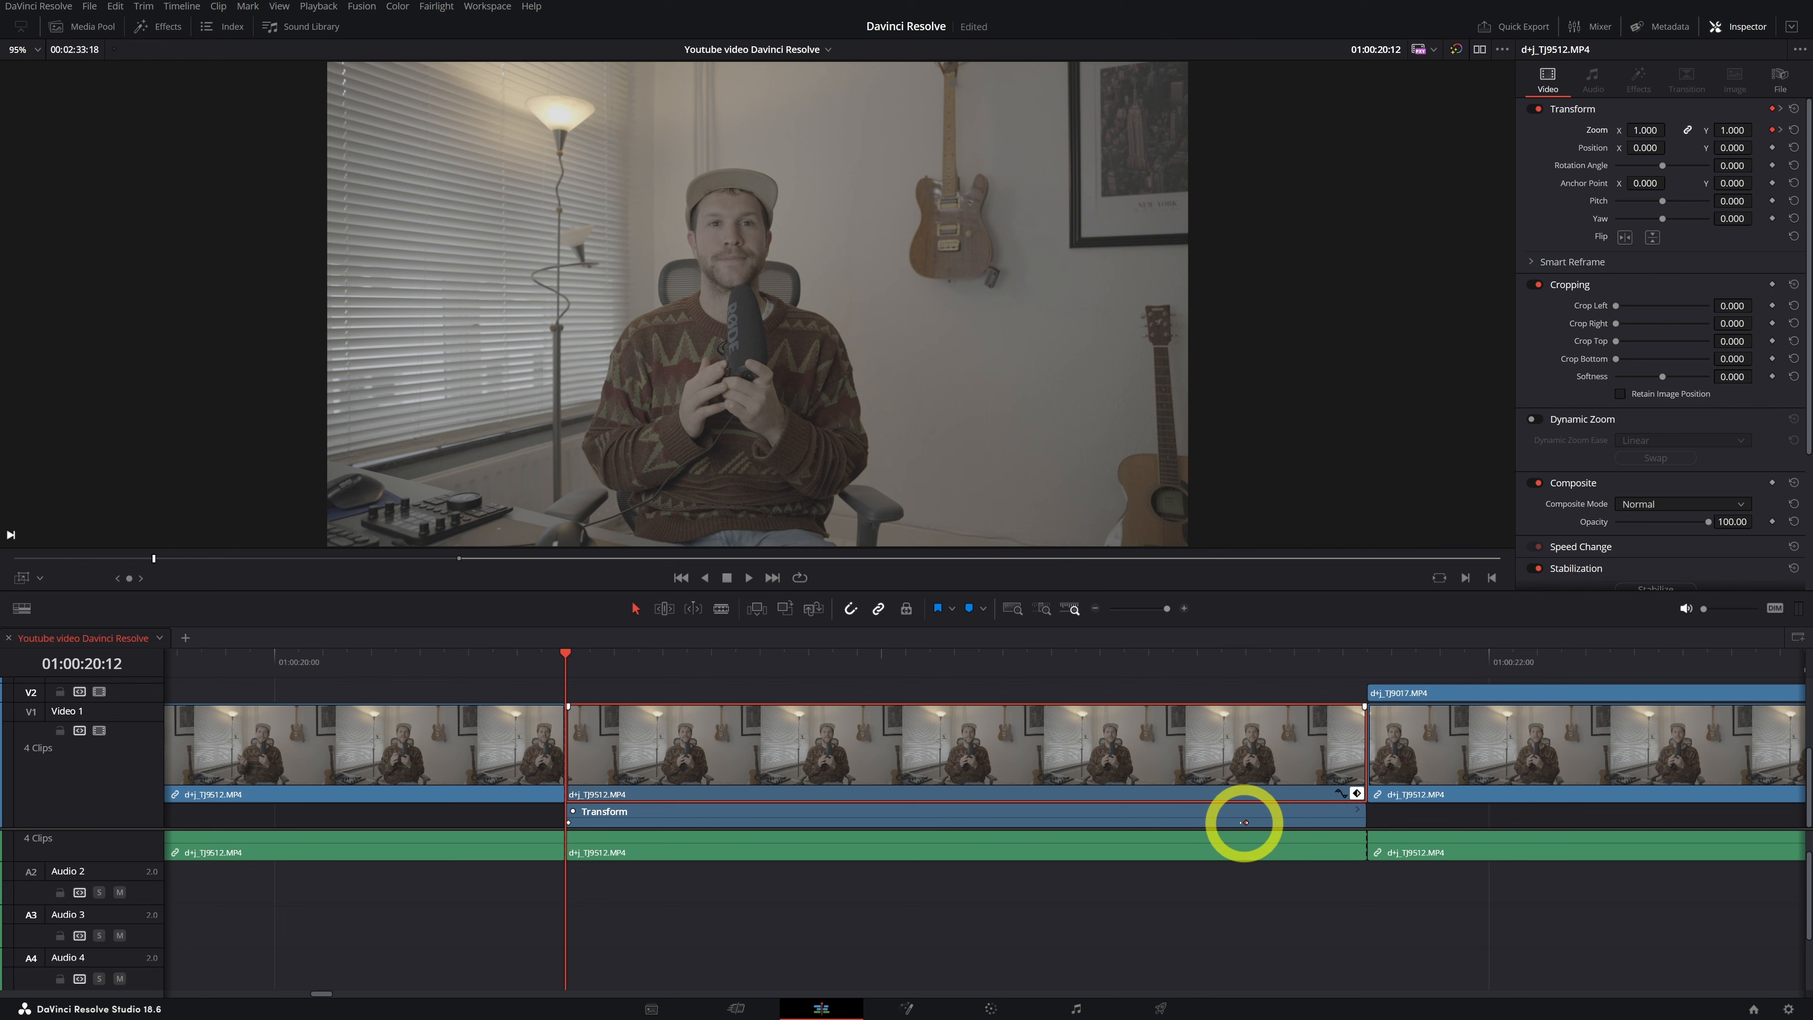
{"action": "key", "text": "space"}
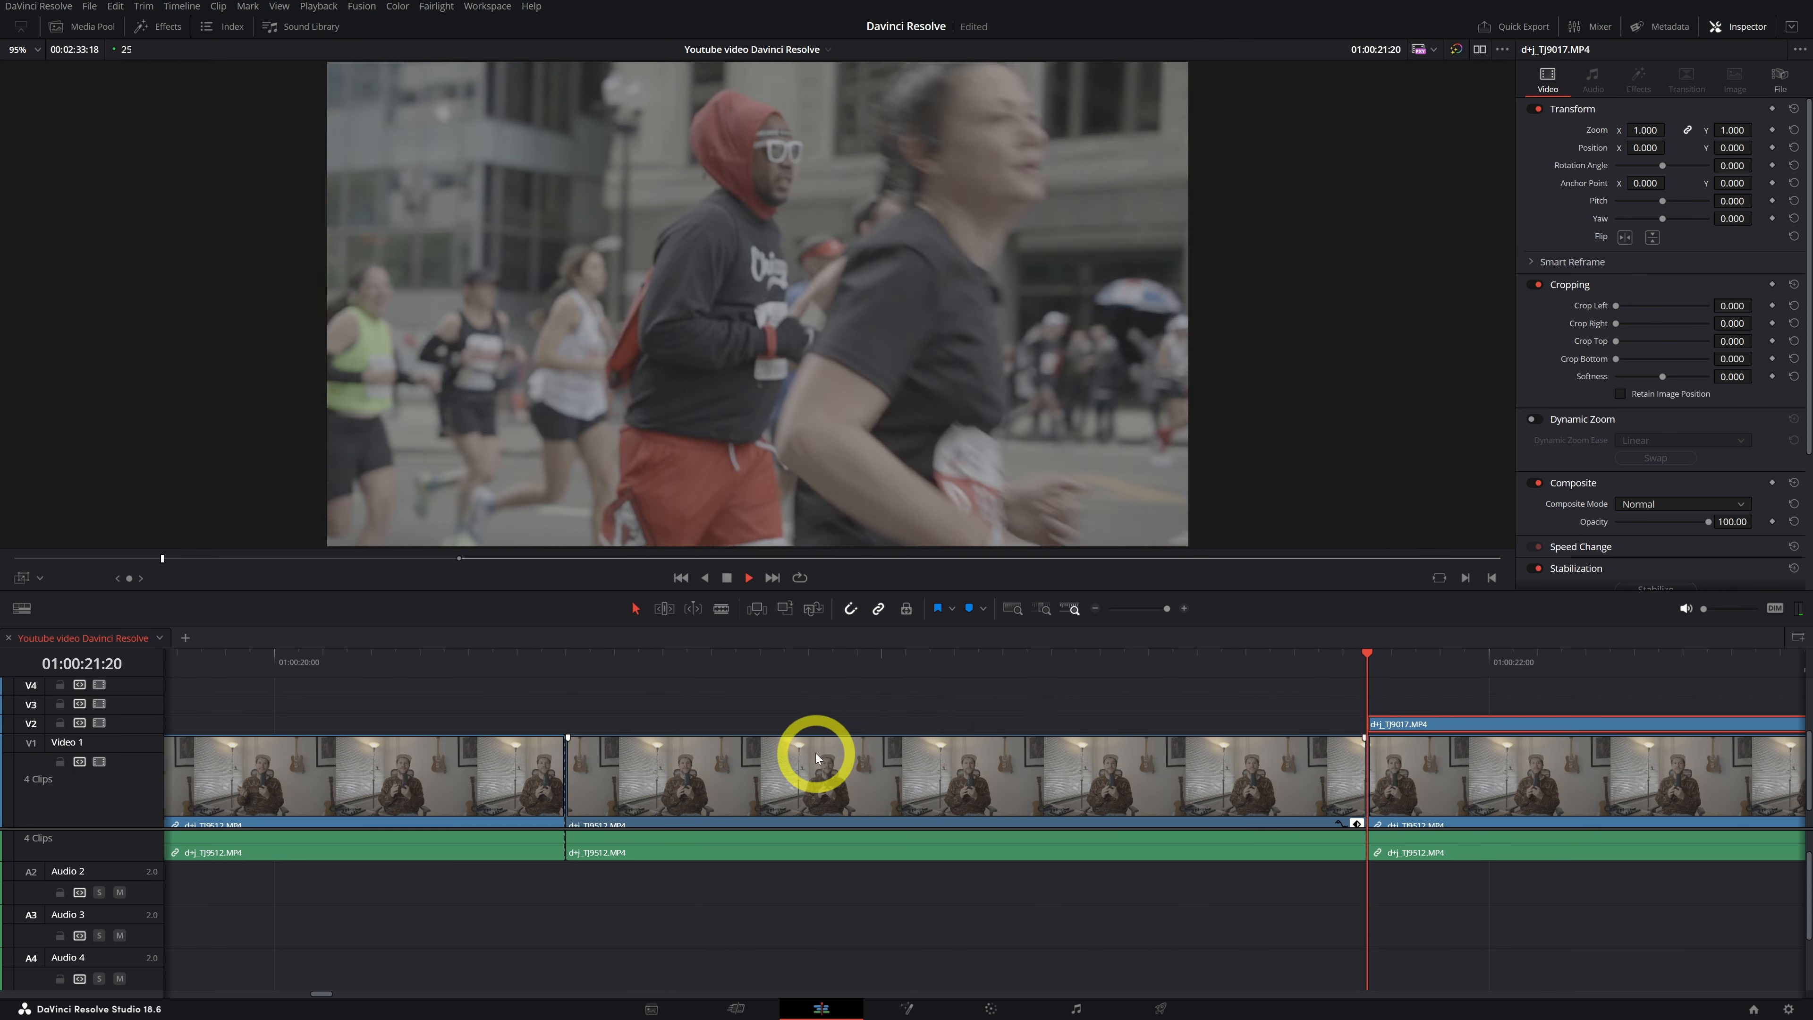
{"action": "left_click_drag", "start_coordinate": [1121, 671], "coordinate": [571, 697]}
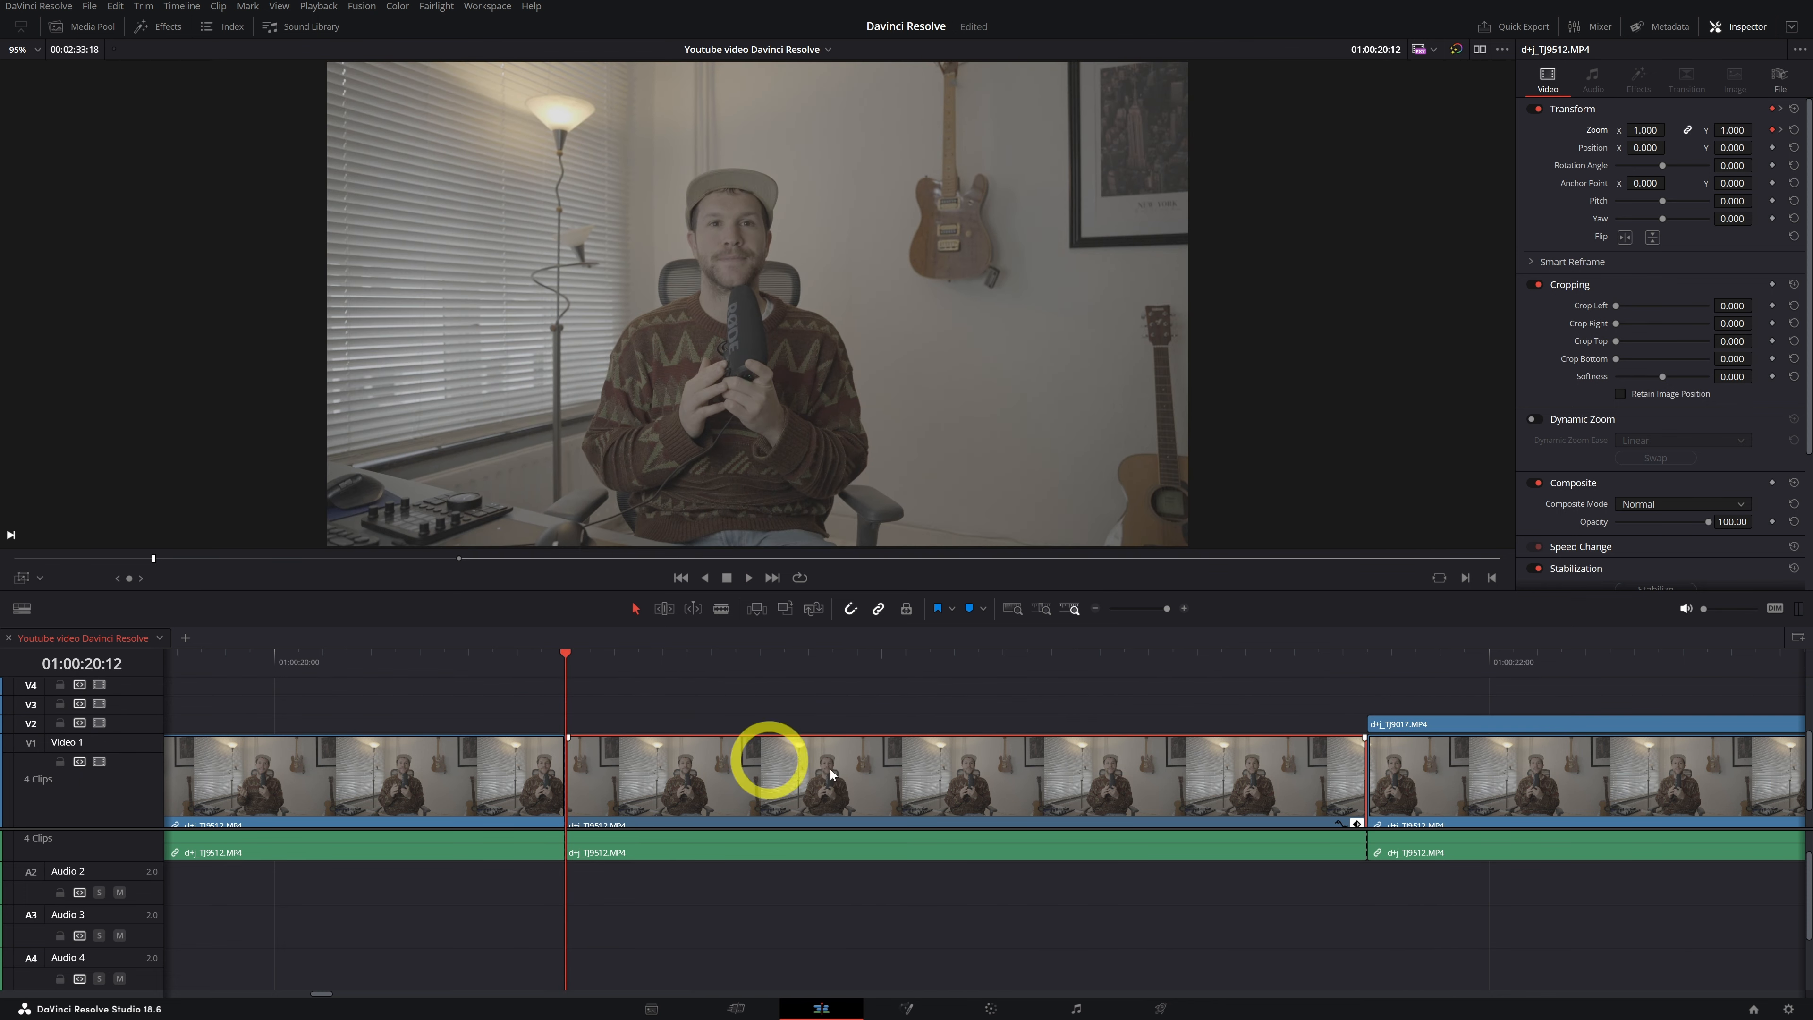
Step: Animate the clip's Position with a keyframe at 01:00:20:16 and Position X set to 400 at 01:00:21:15
{"action": "scroll", "coordinate": [821, 778], "scroll_direction": "down", "scroll_amount": 1}
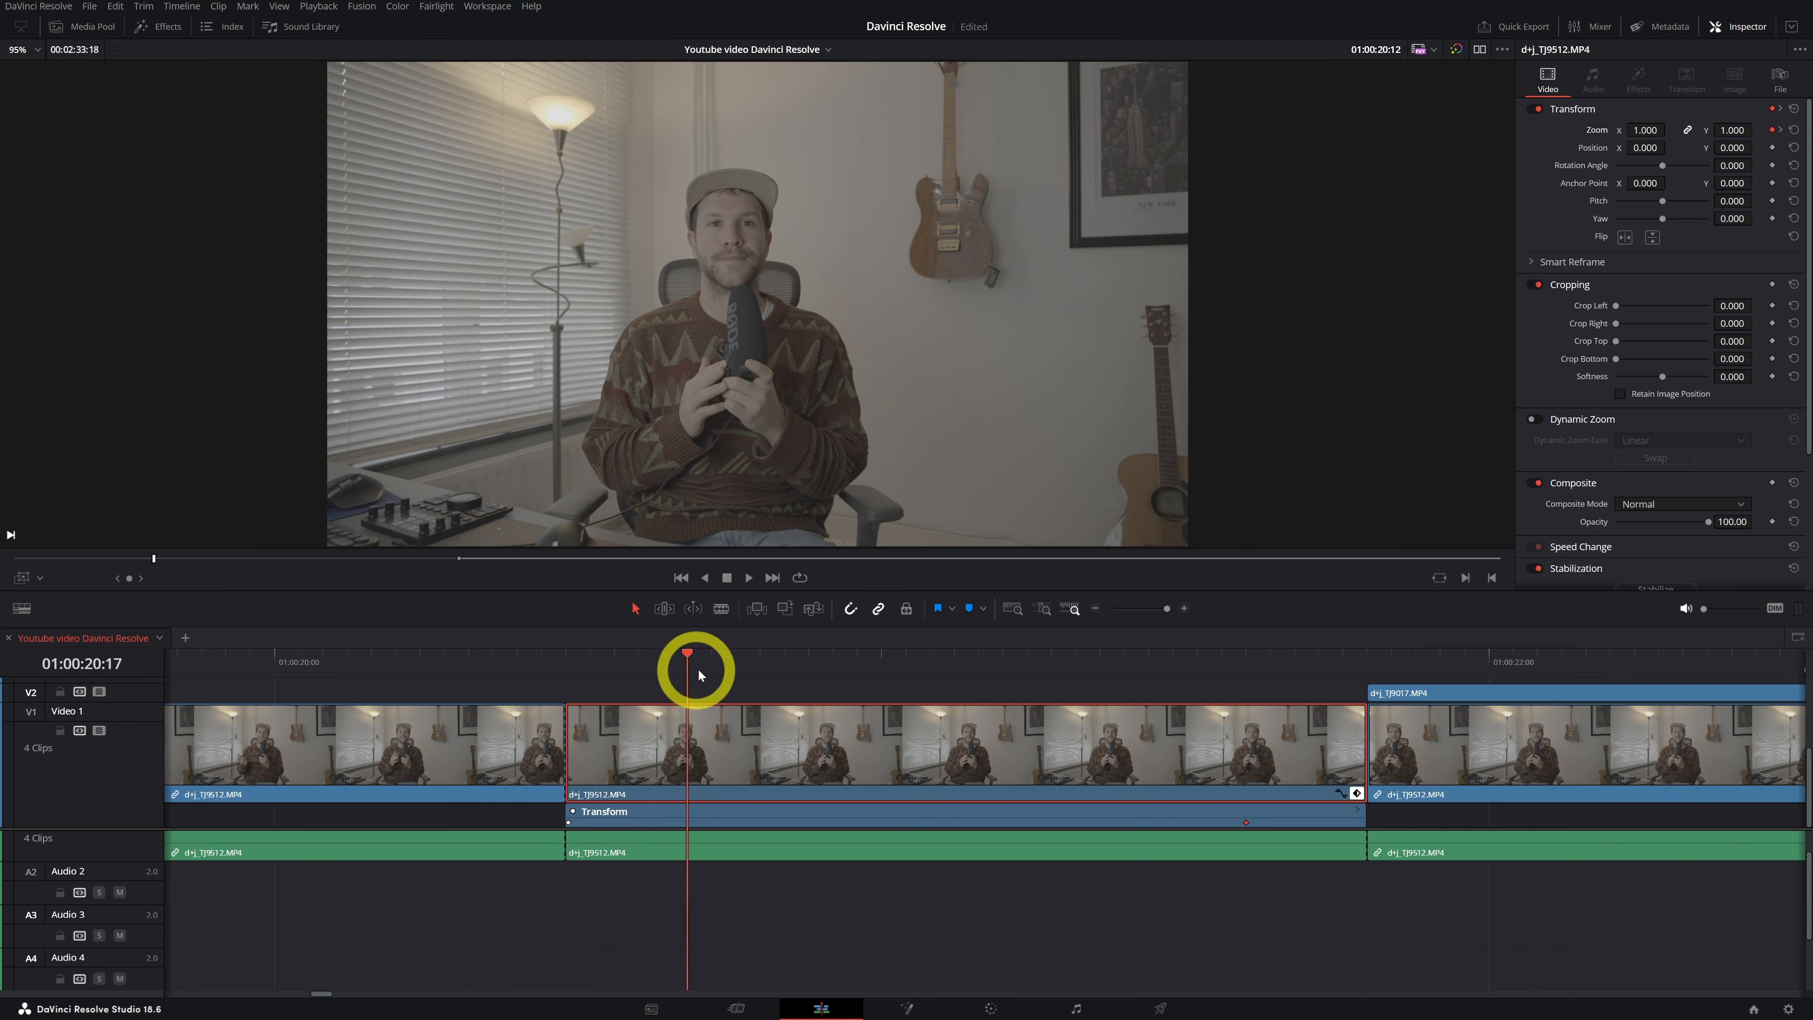
{"action": "left_click_drag", "start_coordinate": [698, 669], "coordinate": [671, 675]}
{"action": "left_click", "coordinate": [687, 817]}
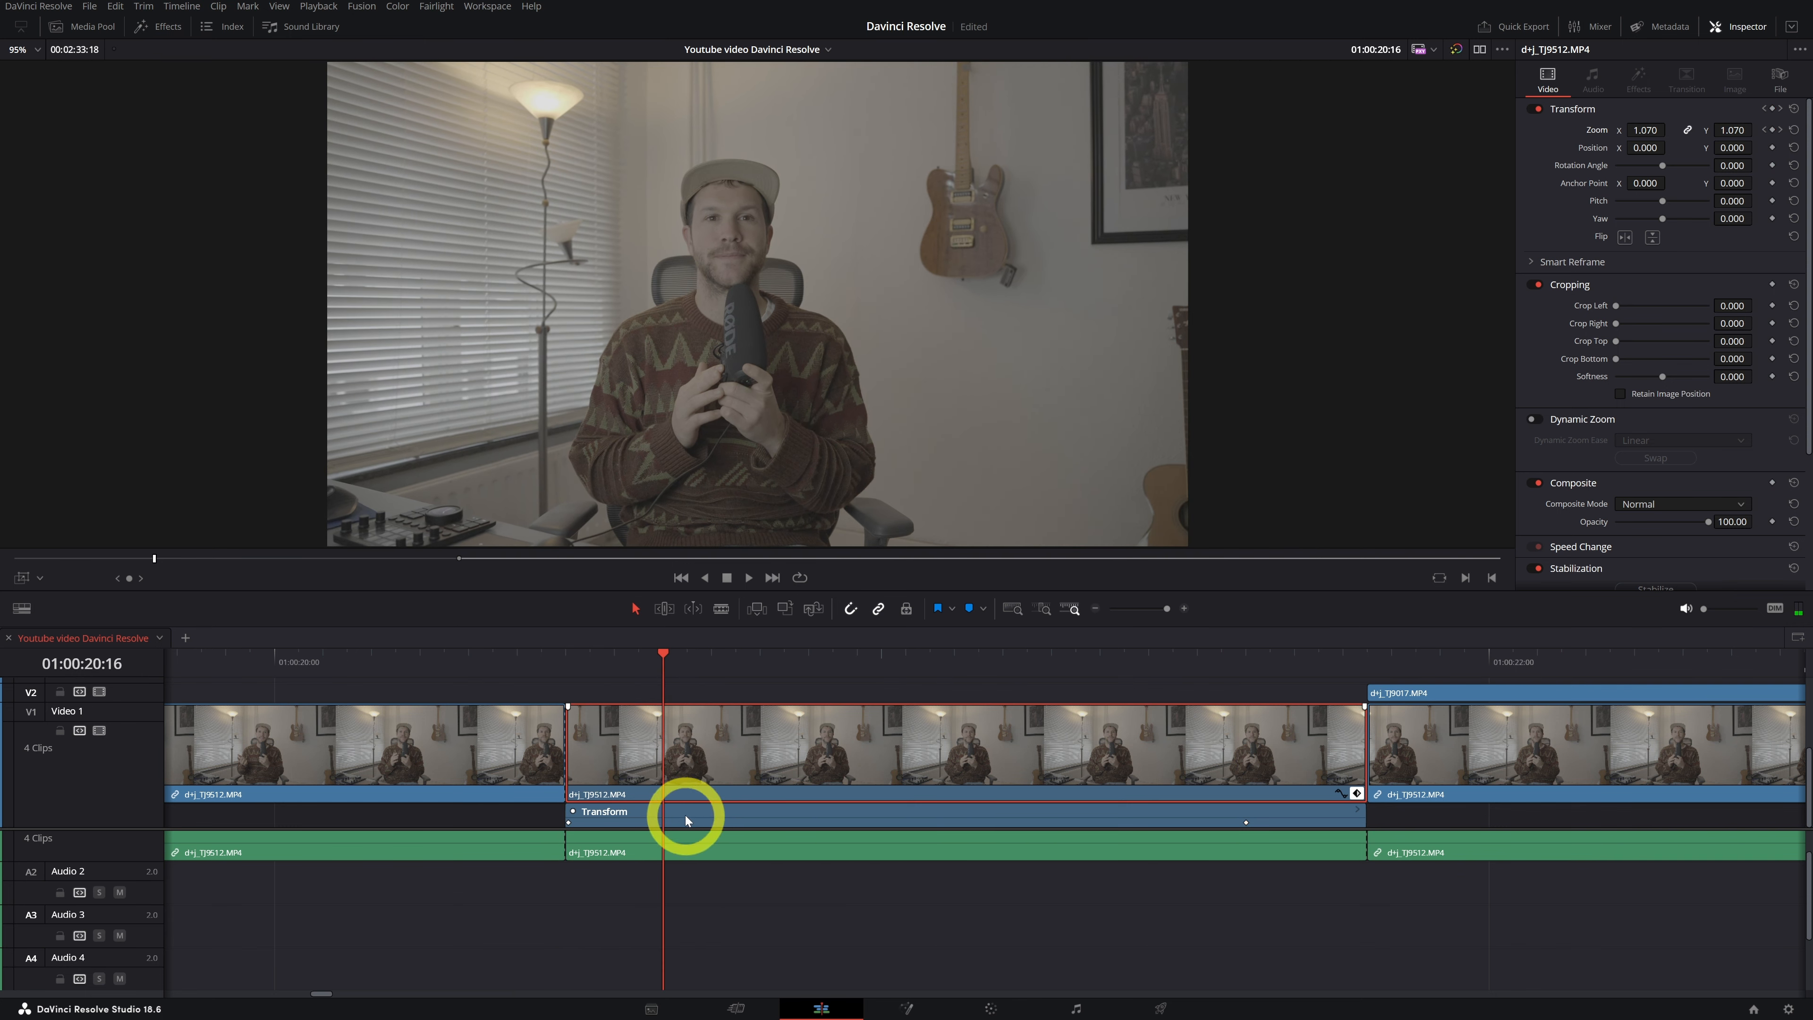
{"action": "left_click", "coordinate": [1773, 147]}
{"action": "mouse_move", "coordinate": [652, 671]}
{"action": "left_mouse_down"}
{"action": "mouse_move", "coordinate": [598, 676]}
{"action": "mouse_move", "coordinate": [647, 671]}
{"action": "left_mouse_up"}
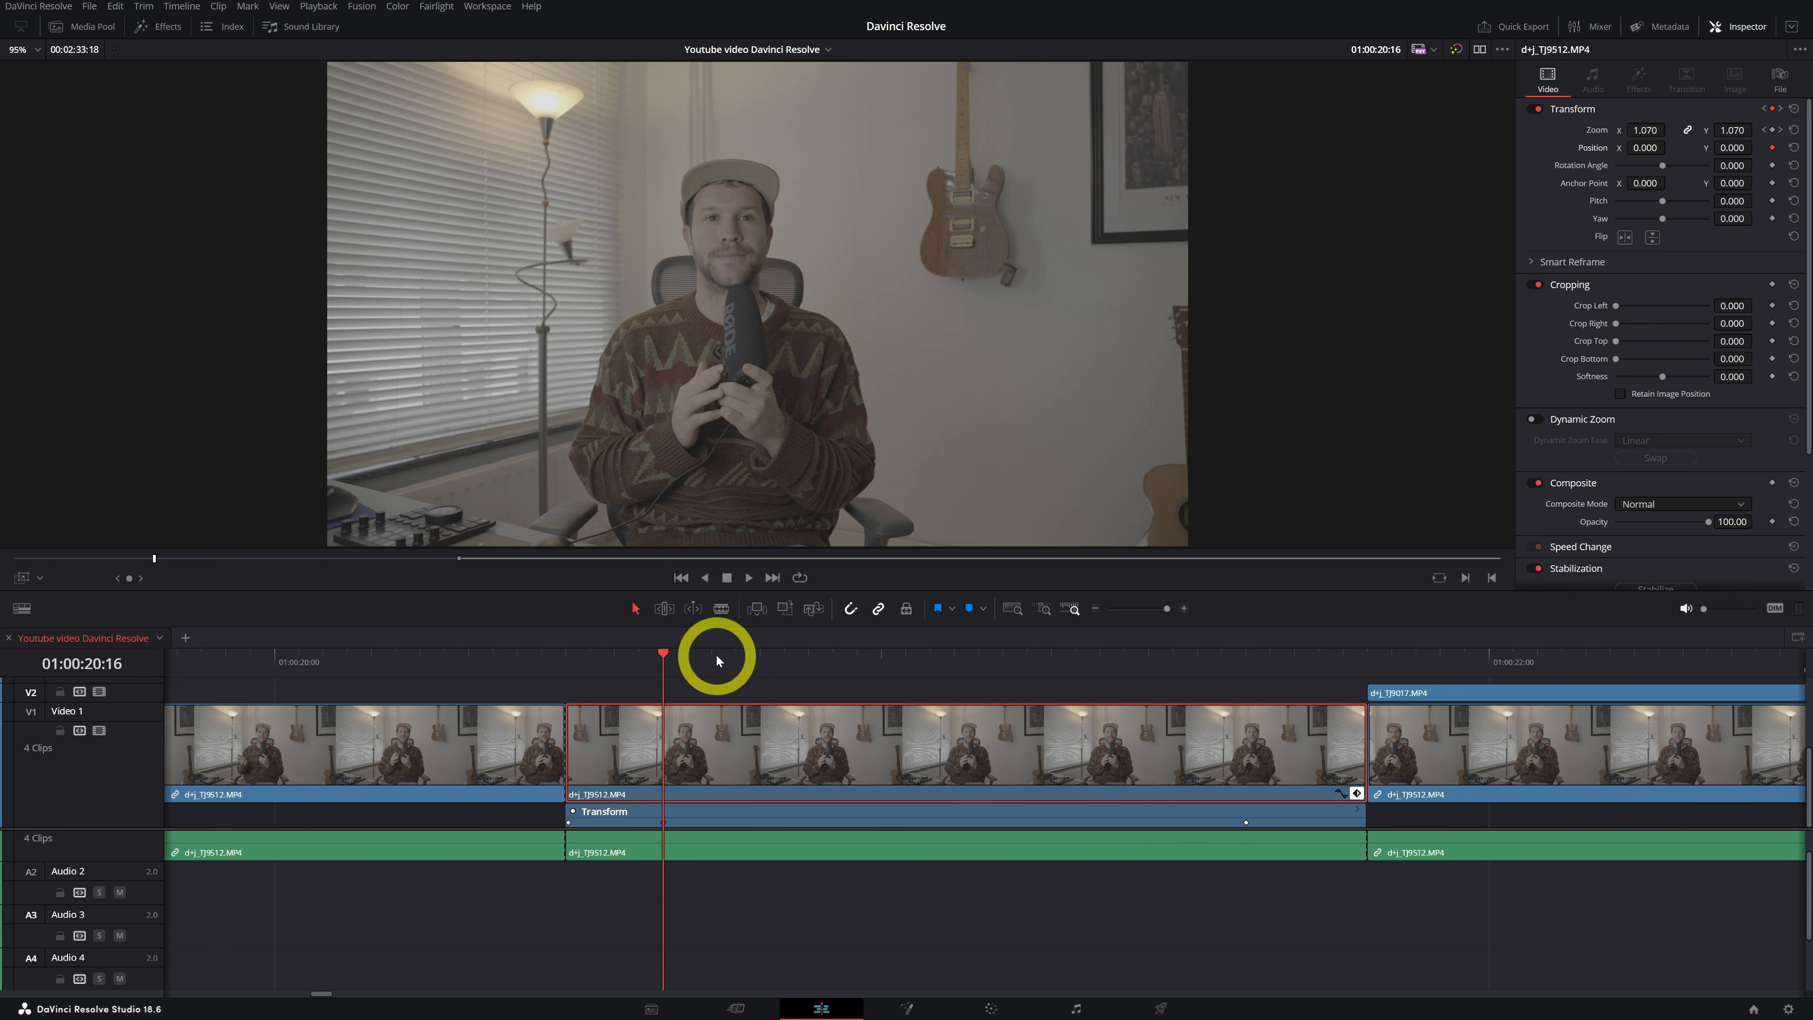
{"action": "left_click", "coordinate": [830, 670]}
{"action": "left_click_drag", "start_coordinate": [830, 673], "coordinate": [1208, 704]}
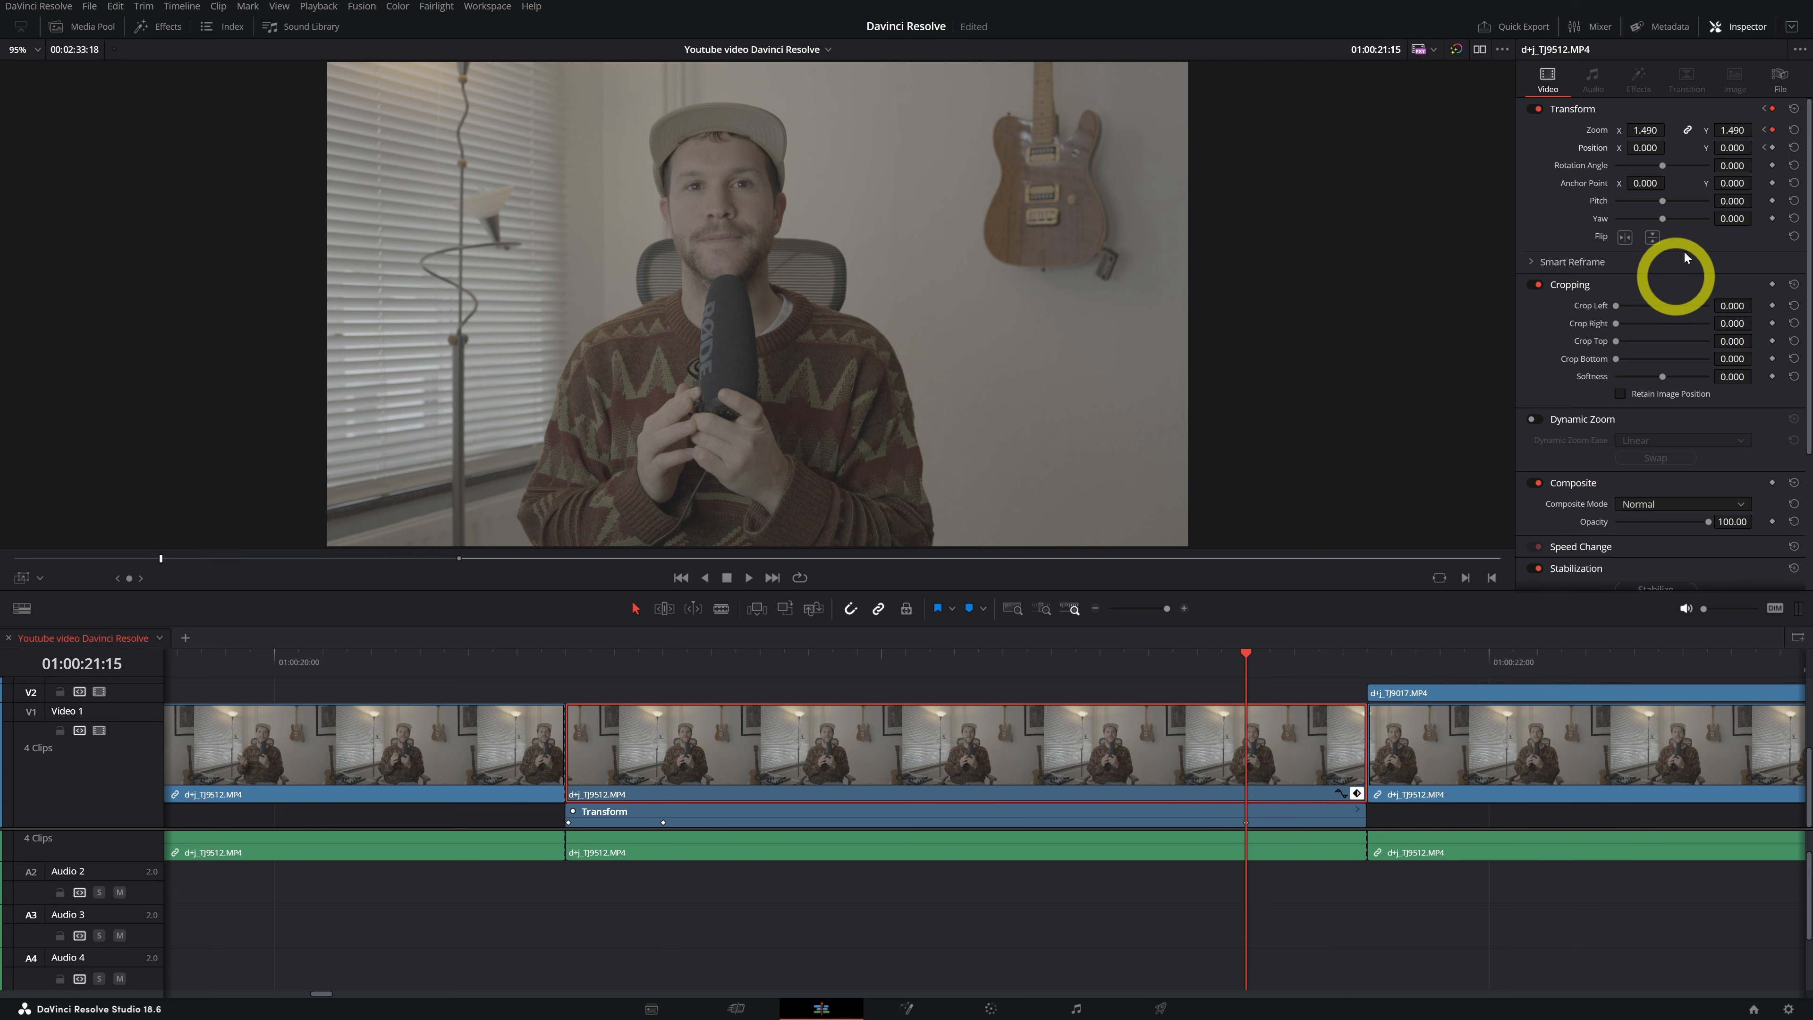
{"action": "left_click_drag", "start_coordinate": [1643, 148], "coordinate": [1032, 504]}
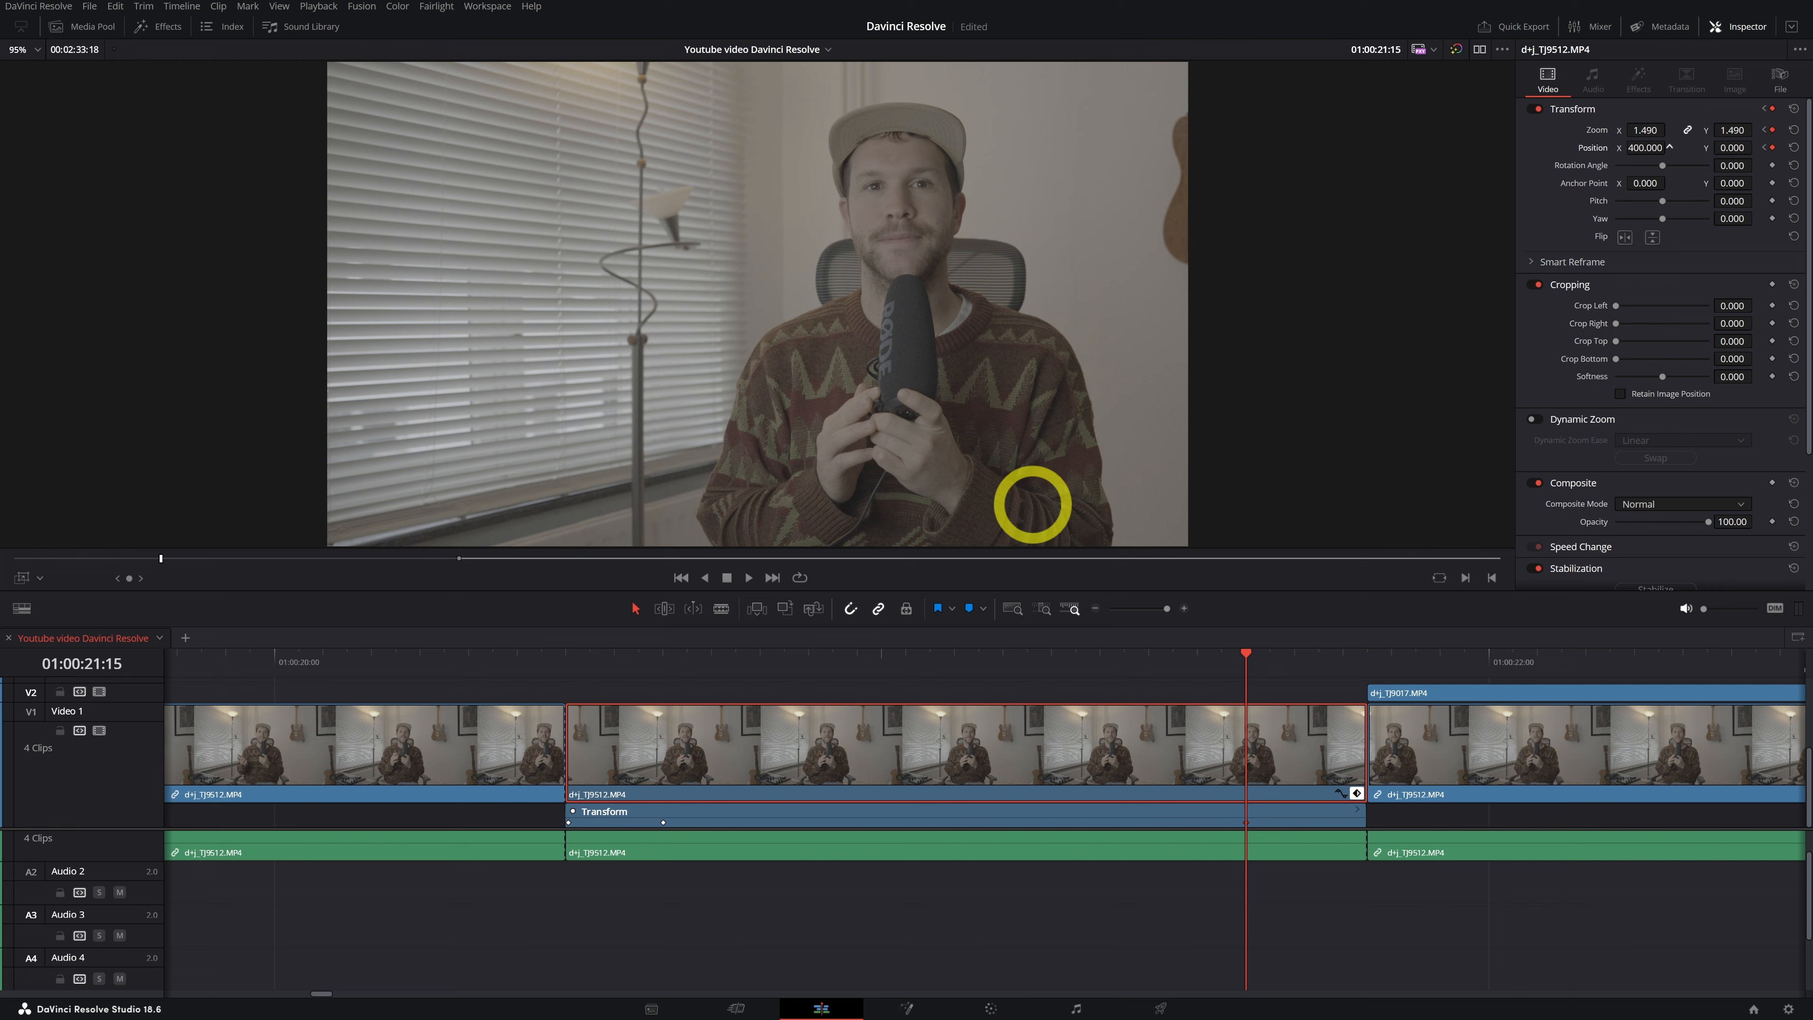
Step: Play back the combined zoom and position animation from the clip's start
{"action": "left_click_drag", "start_coordinate": [1206, 672], "coordinate": [547, 720]}
{"action": "key", "text": "space"}
{"action": "key", "text": "space"}
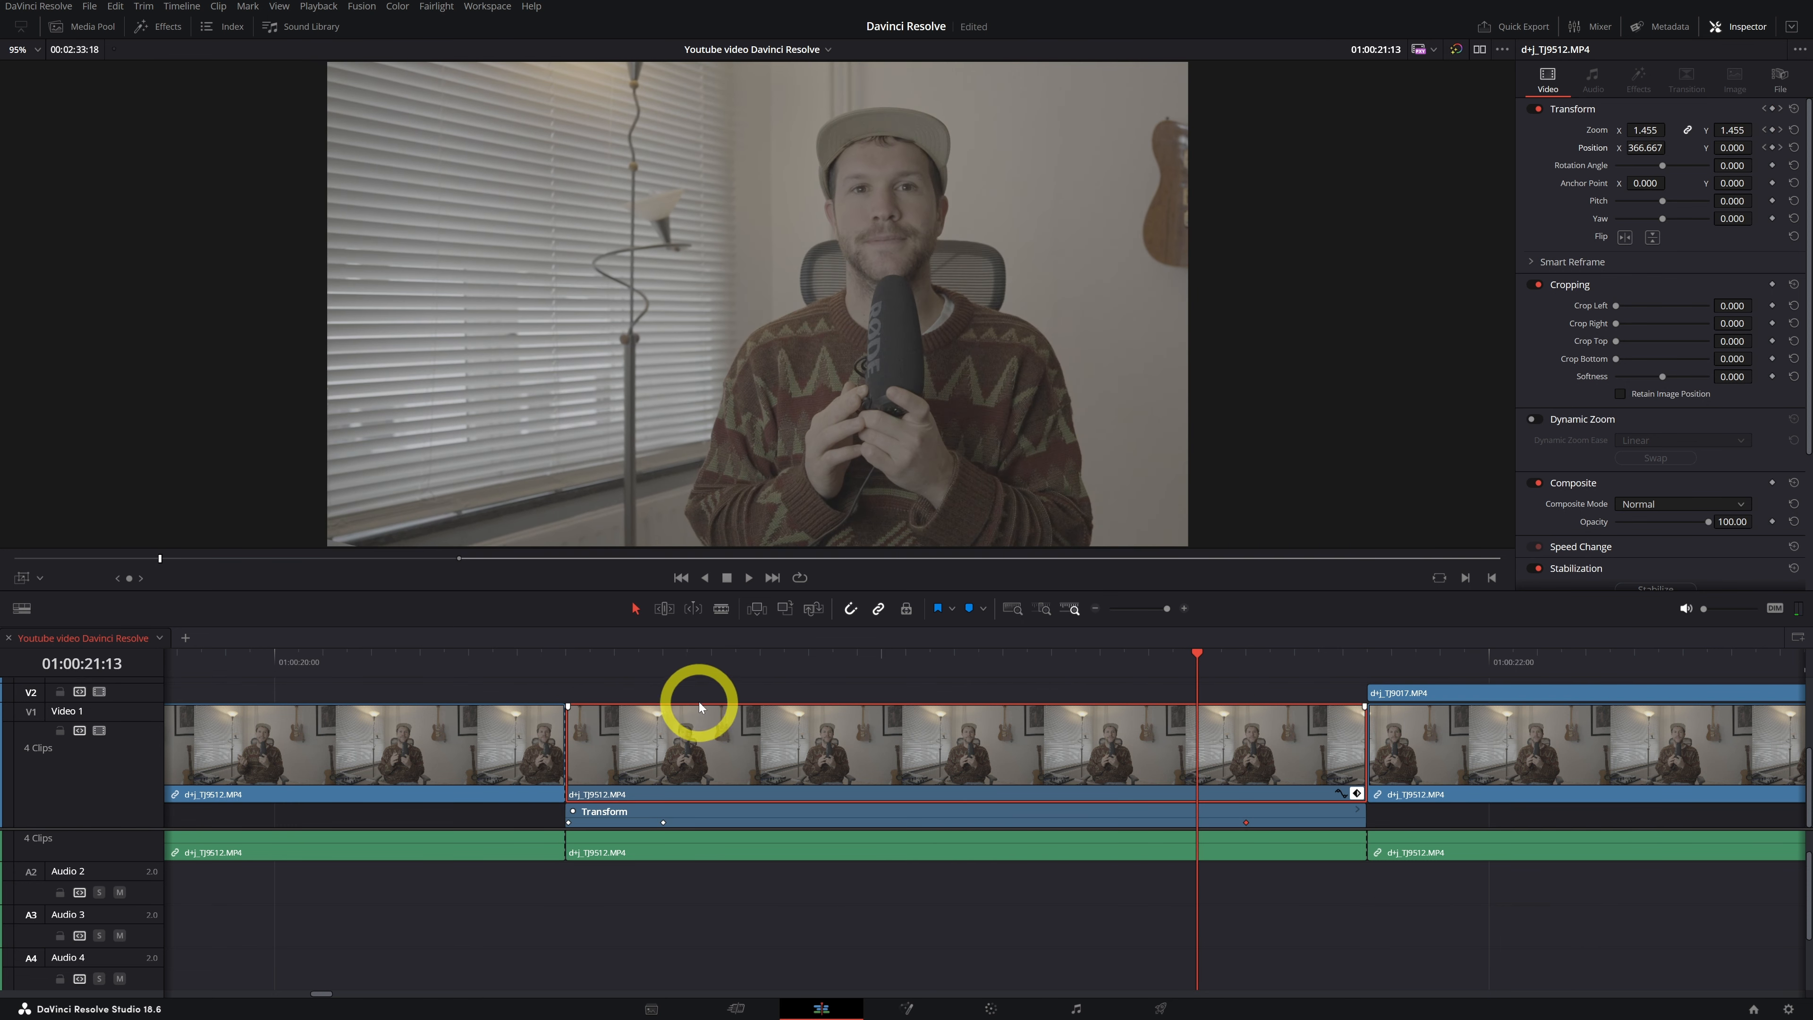
{"action": "left_click_drag", "start_coordinate": [664, 674], "coordinate": [573, 672]}
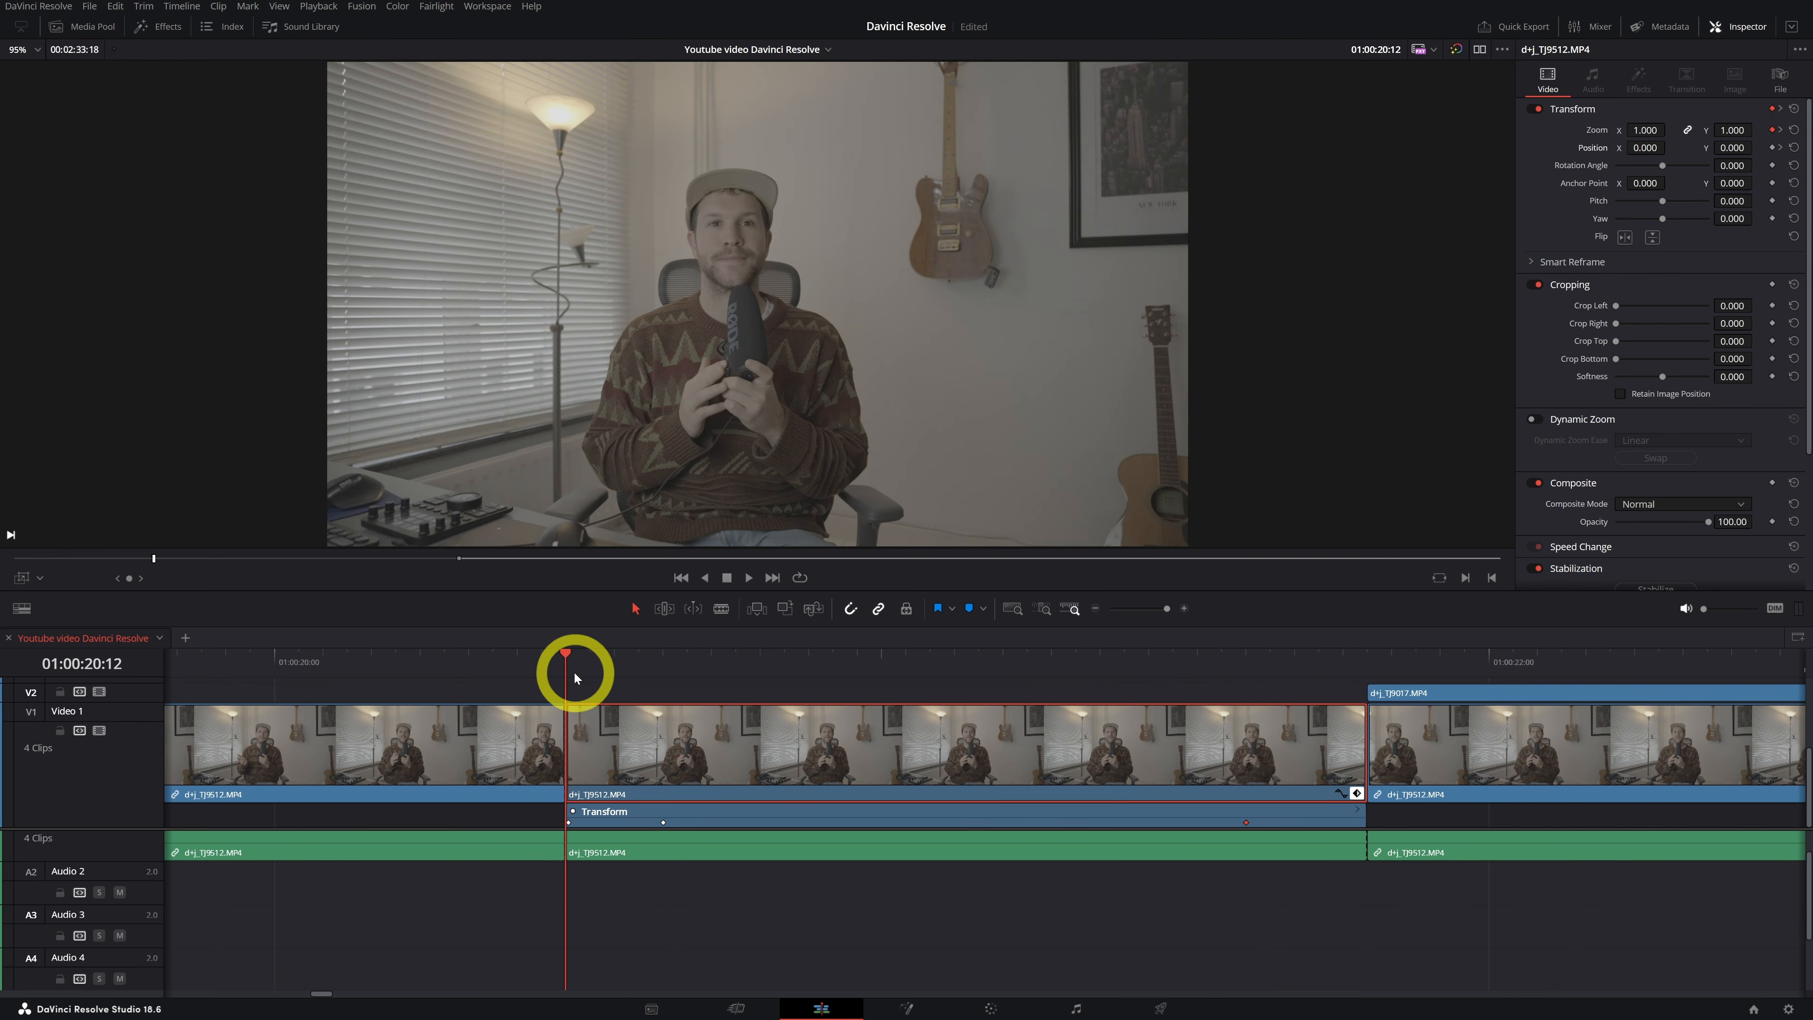
{"action": "key", "text": "space"}
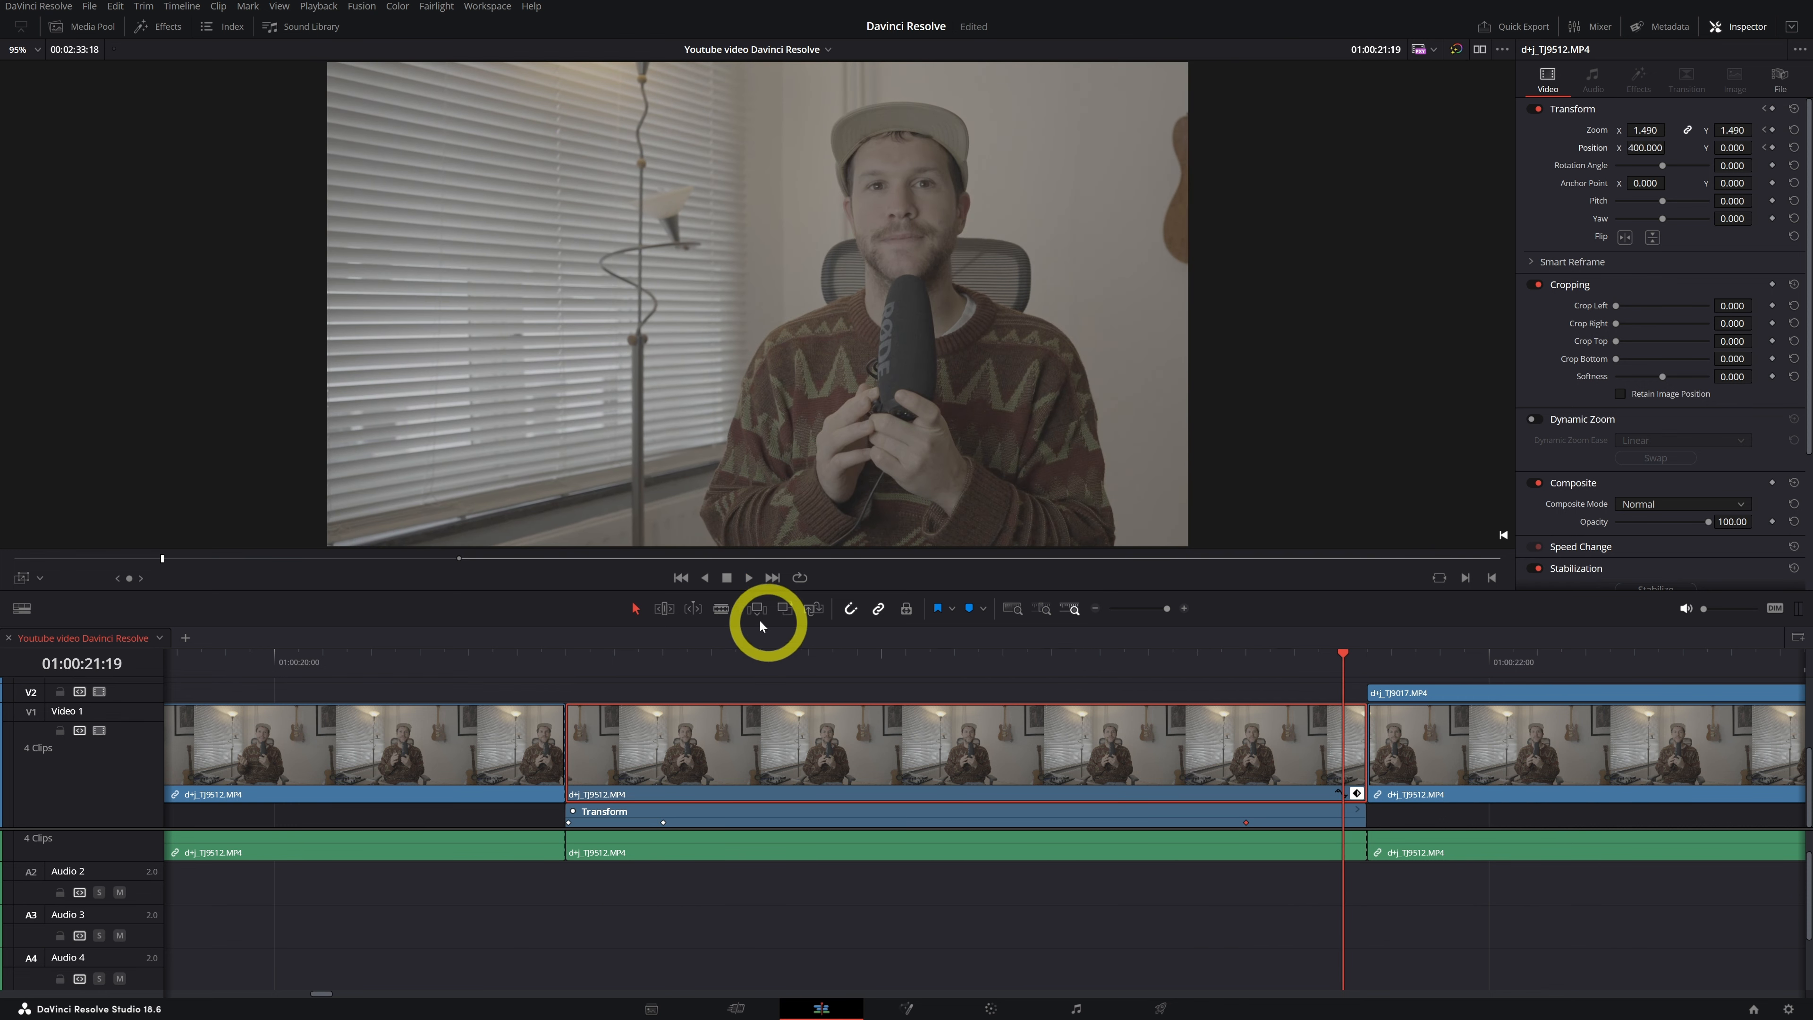
{"action": "left_click", "coordinate": [557, 679]}
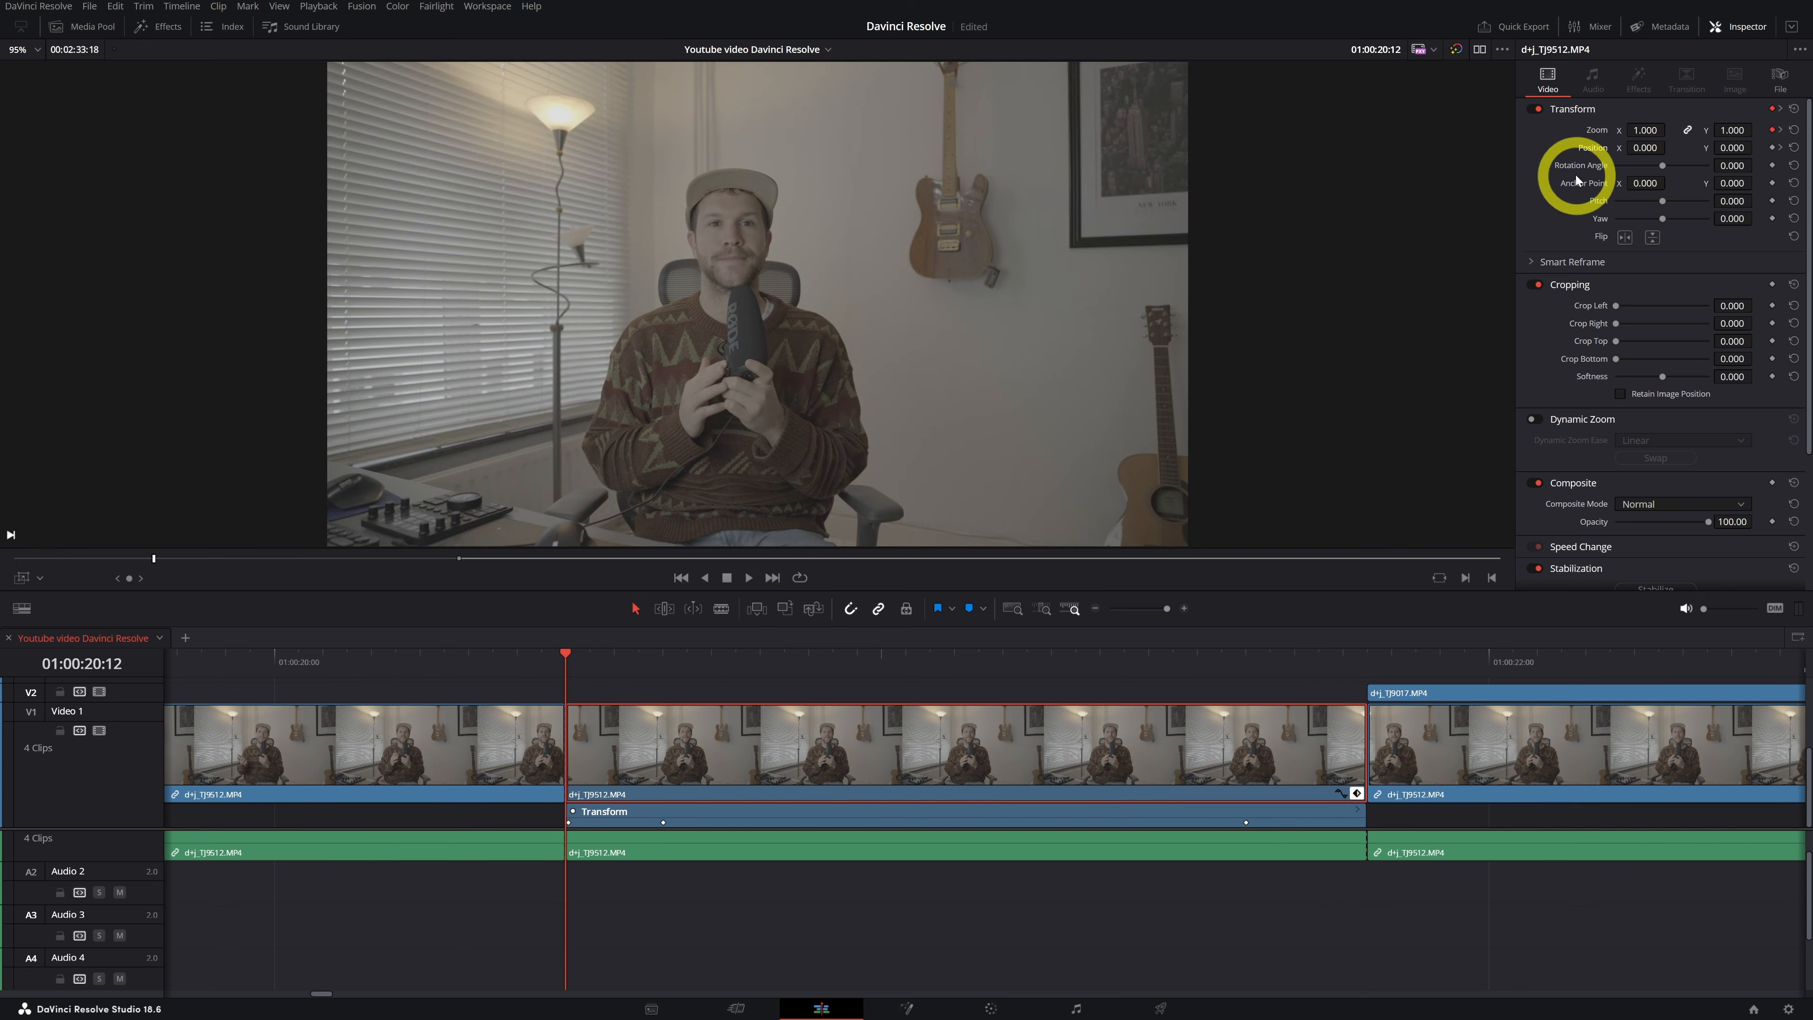
Step: Animate the clip's Rotation Angle with a keyframe at 01:00:20:20 and the angle set to 10.400 at 01:00:21:15
{"action": "left_click_drag", "start_coordinate": [613, 669], "coordinate": [758, 671]}
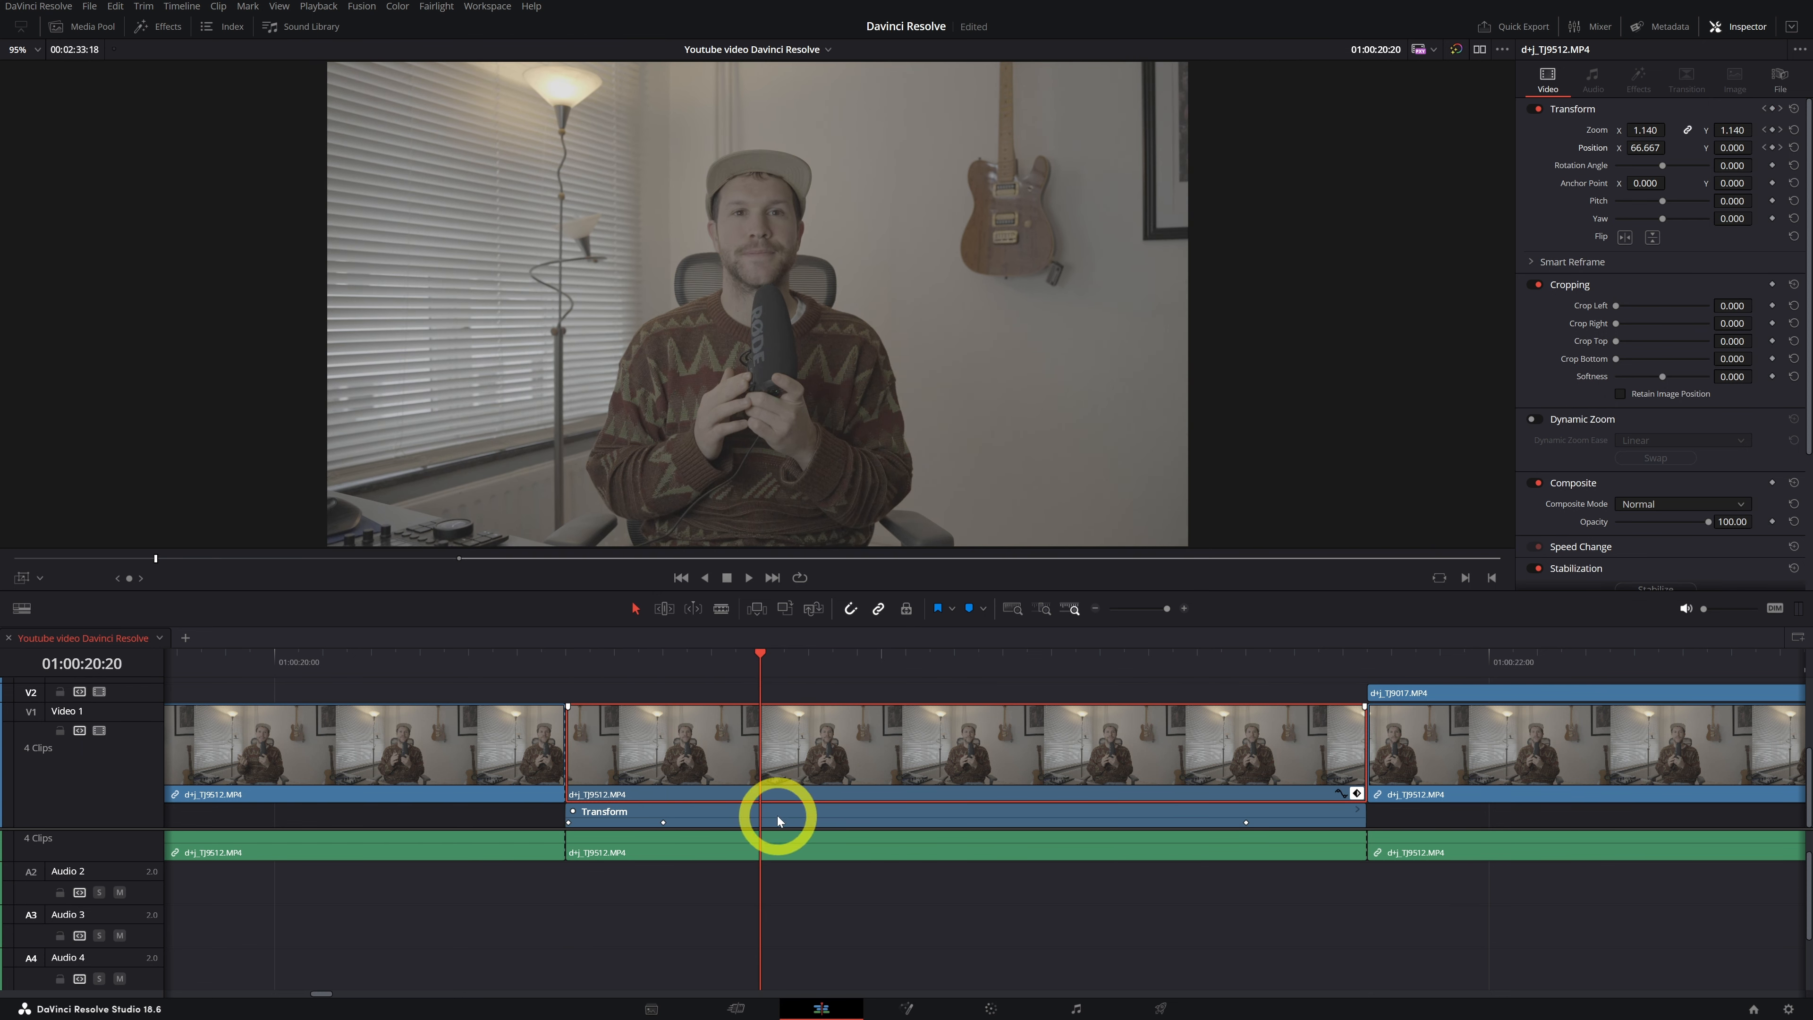
{"action": "left_click", "coordinate": [1772, 165]}
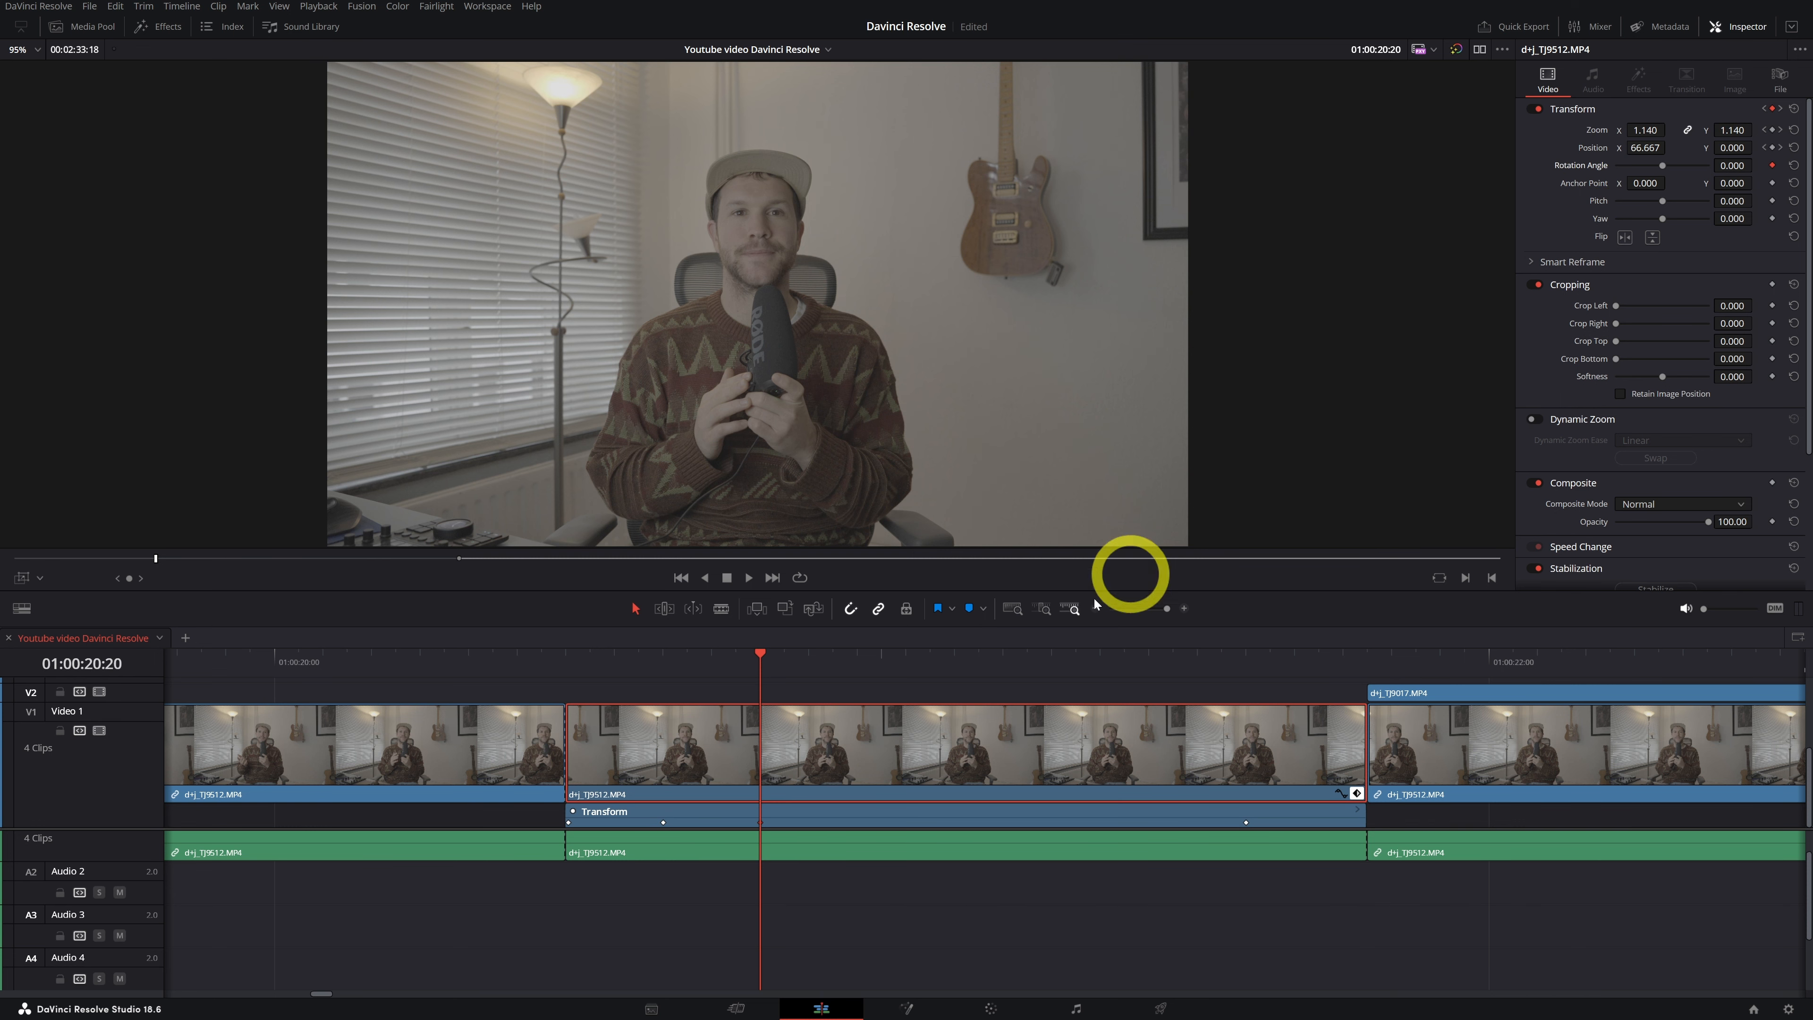
{"action": "left_click_drag", "start_coordinate": [845, 667], "coordinate": [1219, 672]}
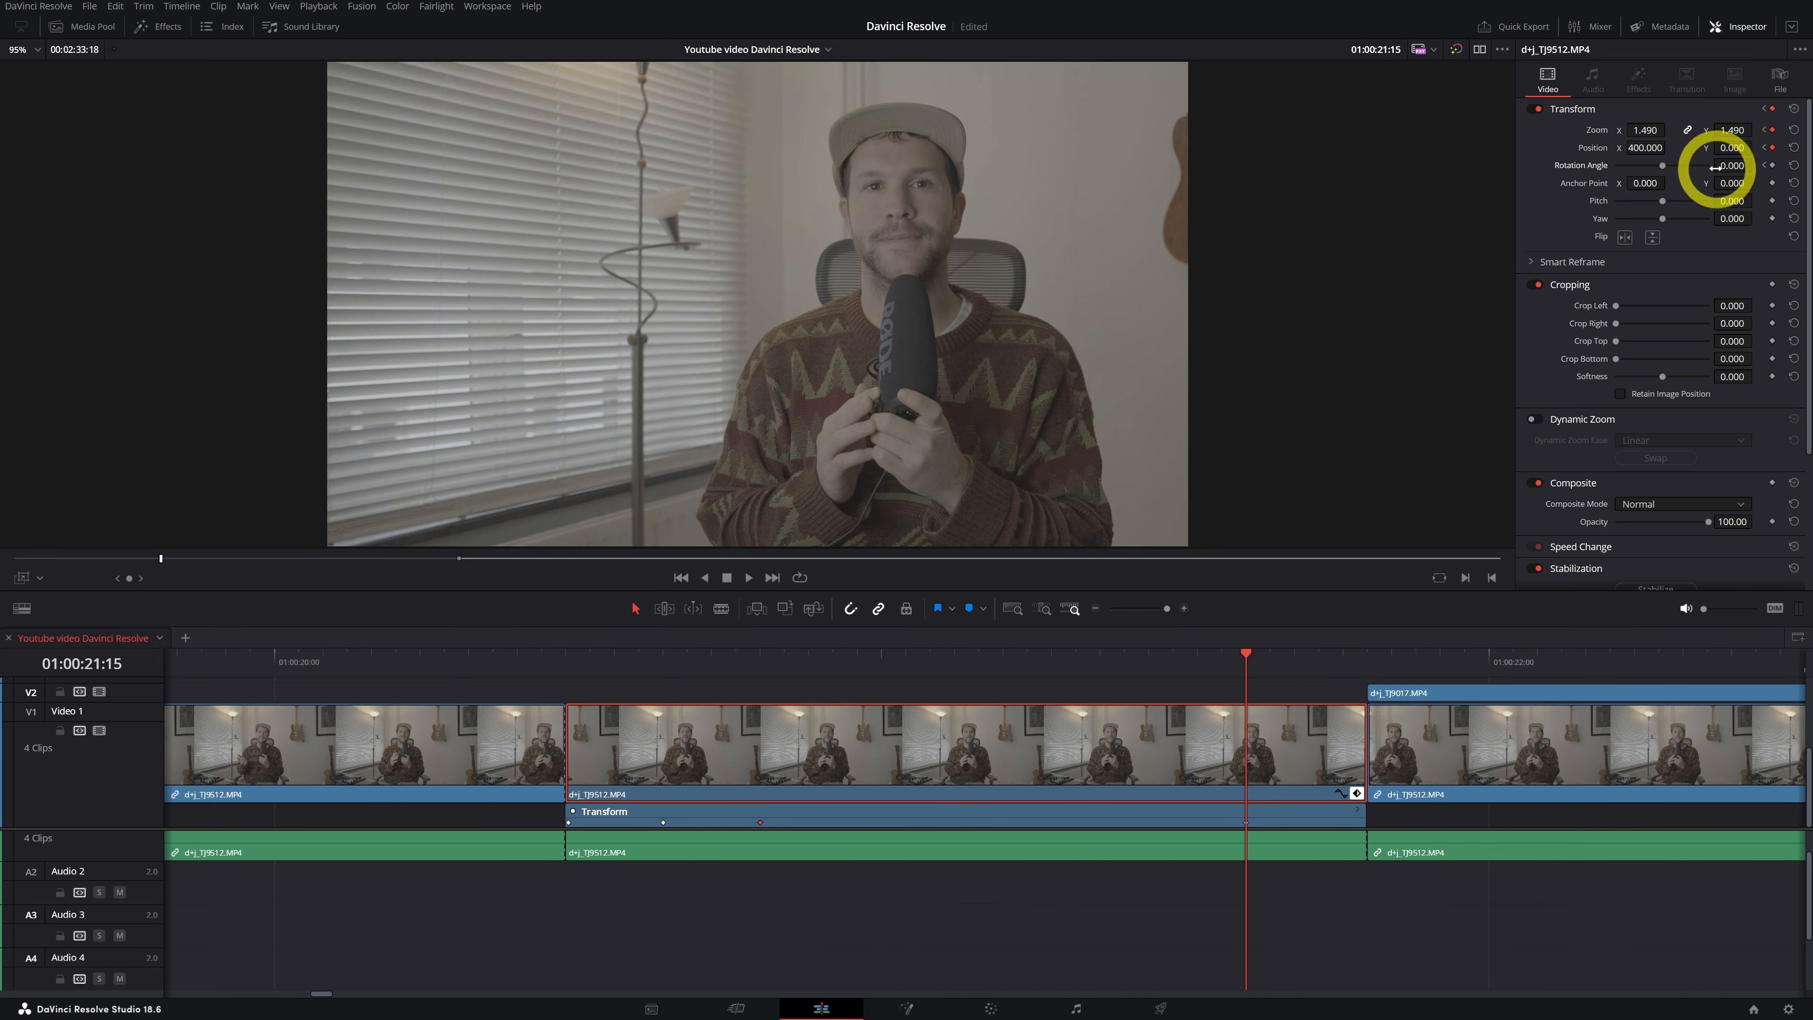
{"action": "left_click_drag", "start_coordinate": [1725, 166], "coordinate": [1756, 164]}
{"action": "left_click_drag", "start_coordinate": [1190, 105], "coordinate": [904, 465]}
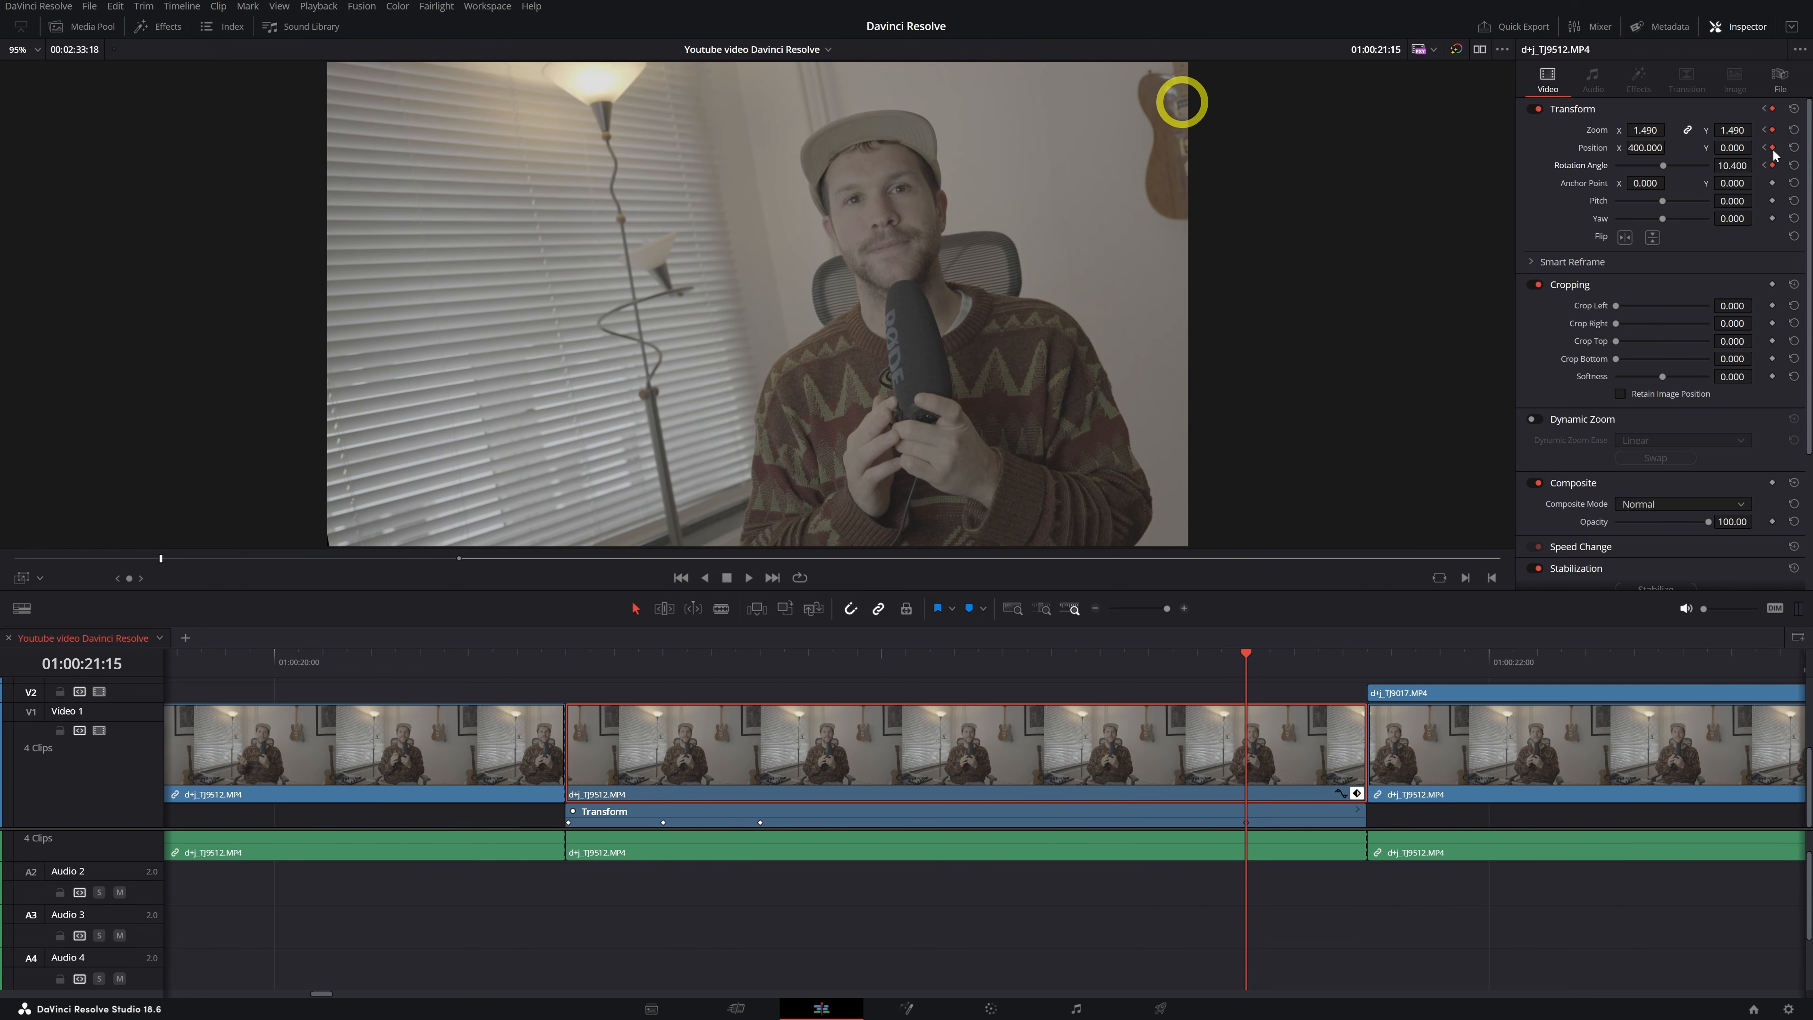
Step: Play the clip from its start to check the rotation animation, and return to 01:00:20:12
{"action": "left_click_drag", "start_coordinate": [1234, 649], "coordinate": [580, 692]}
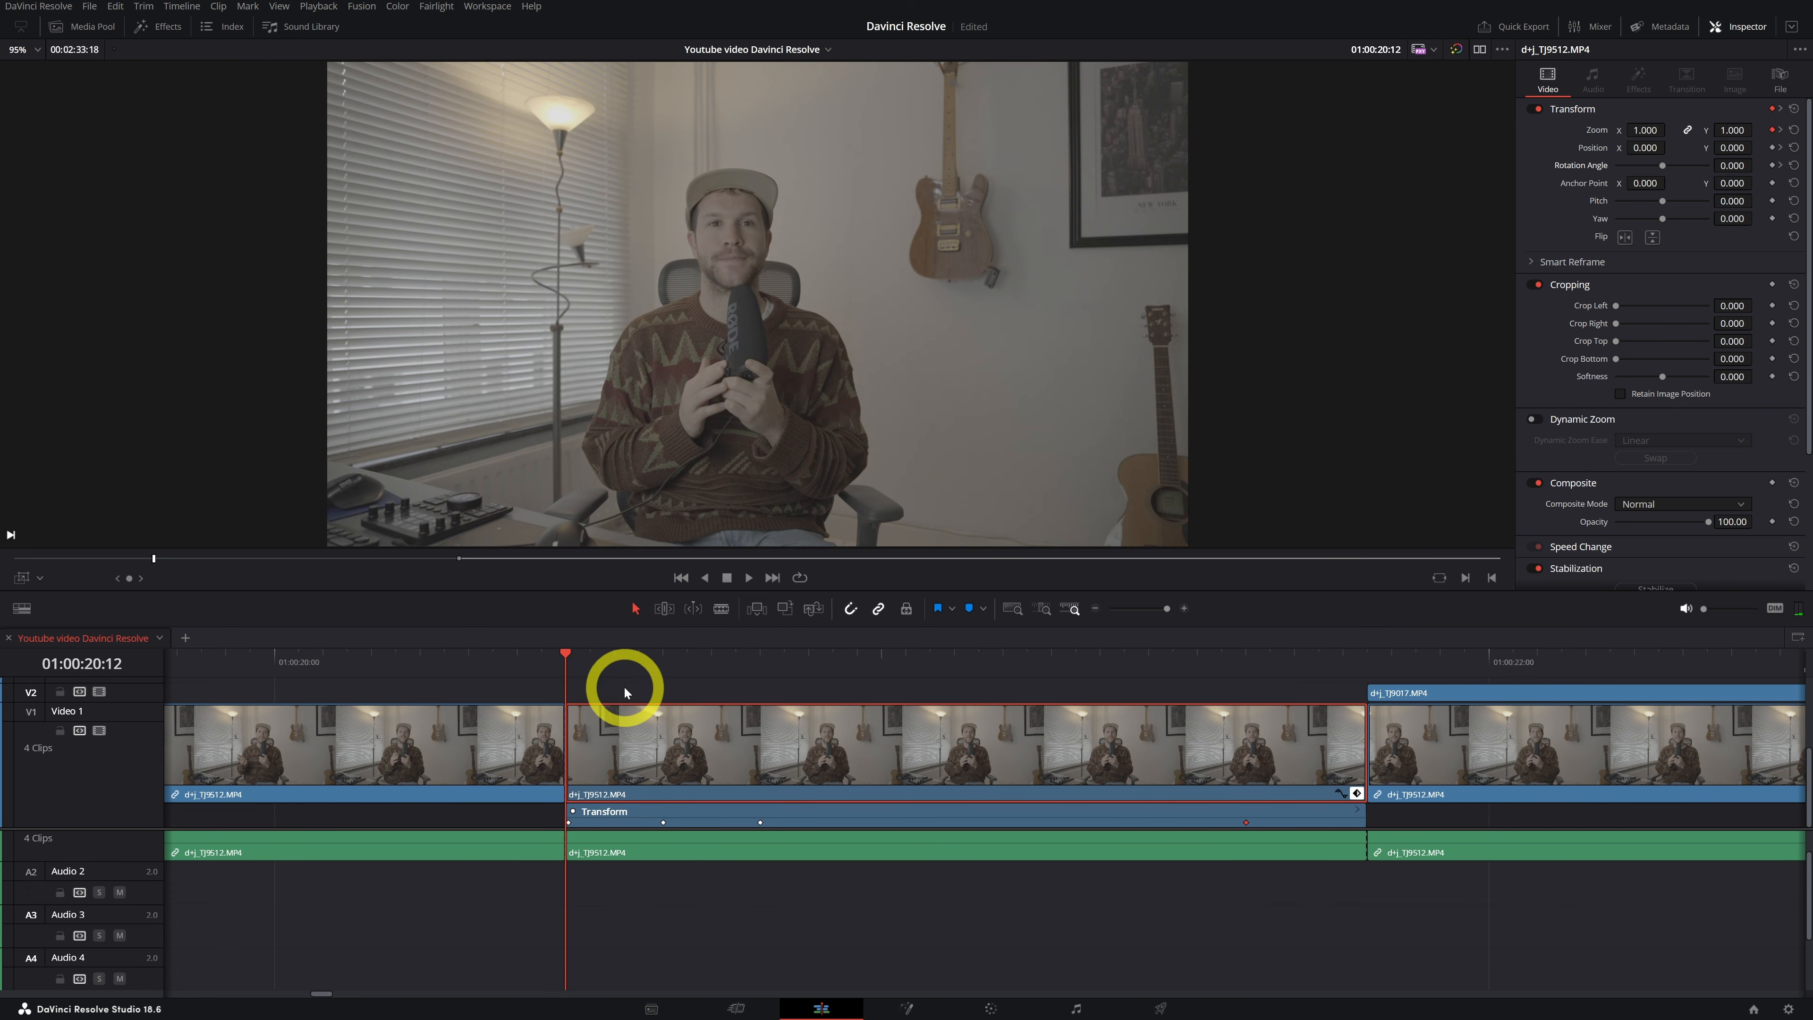
{"action": "key", "text": "space"}
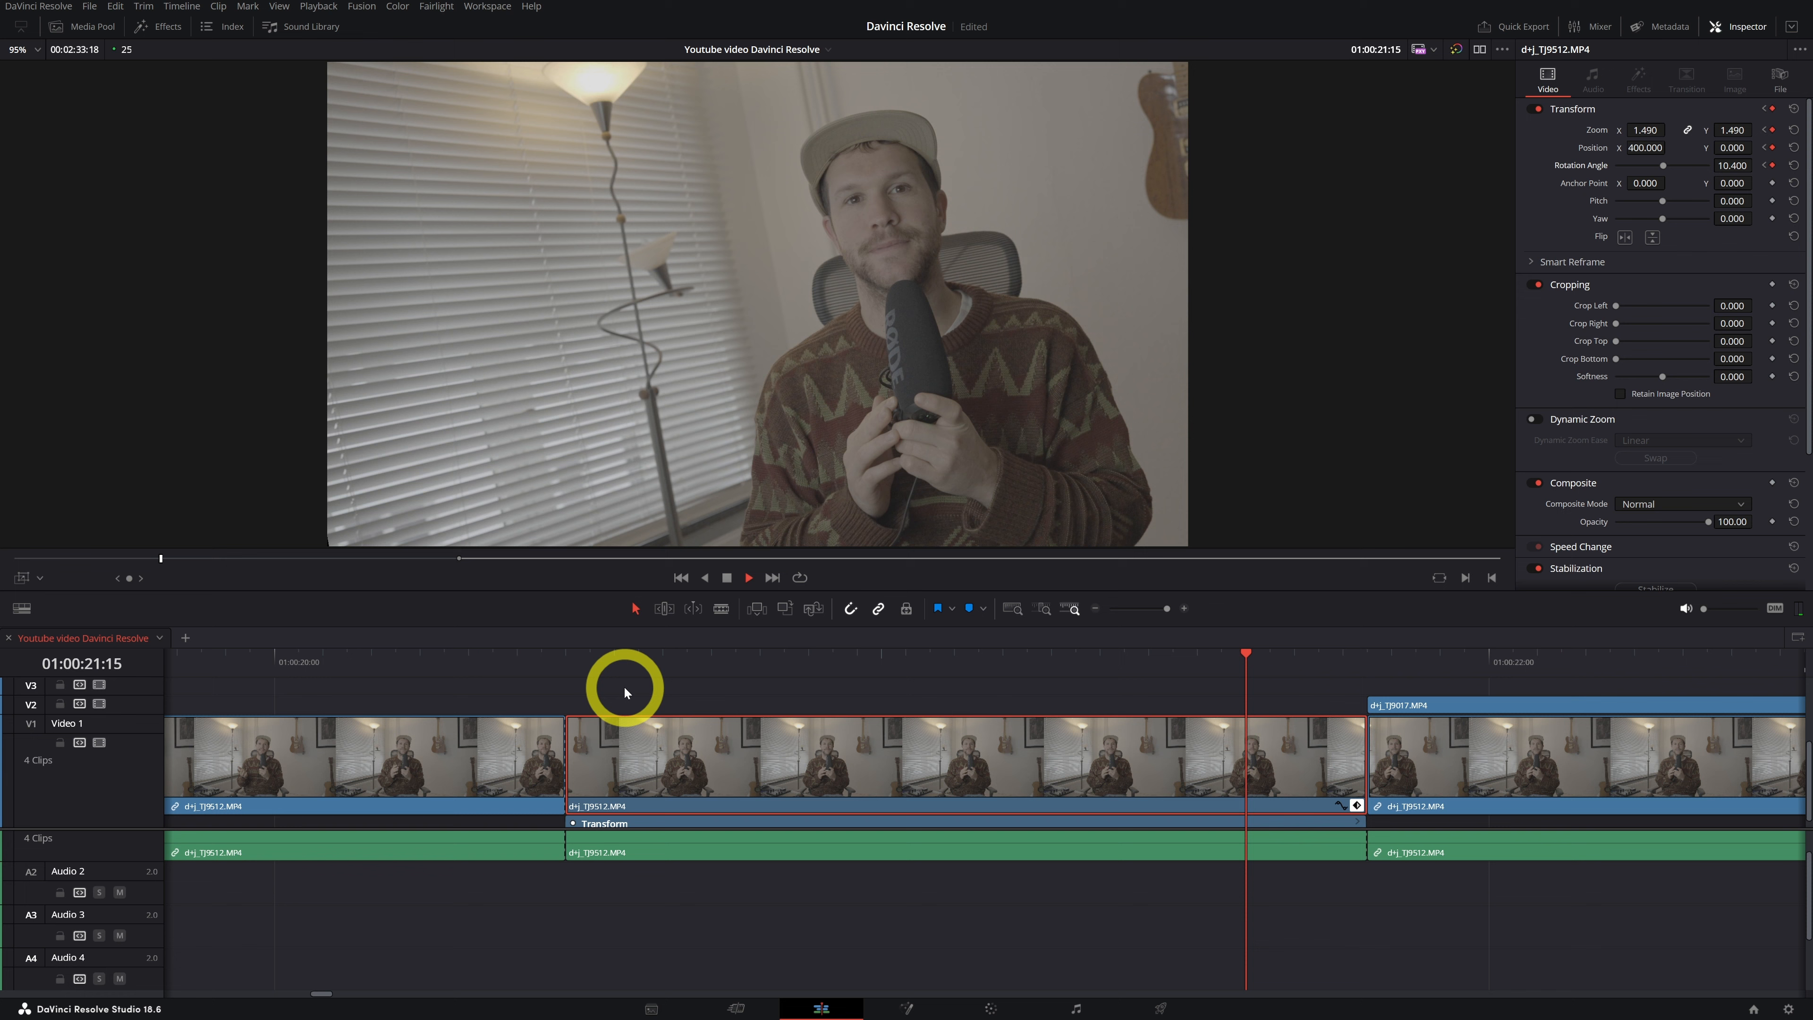
{"action": "left_click_drag", "start_coordinate": [660, 668], "coordinate": [598, 671]}
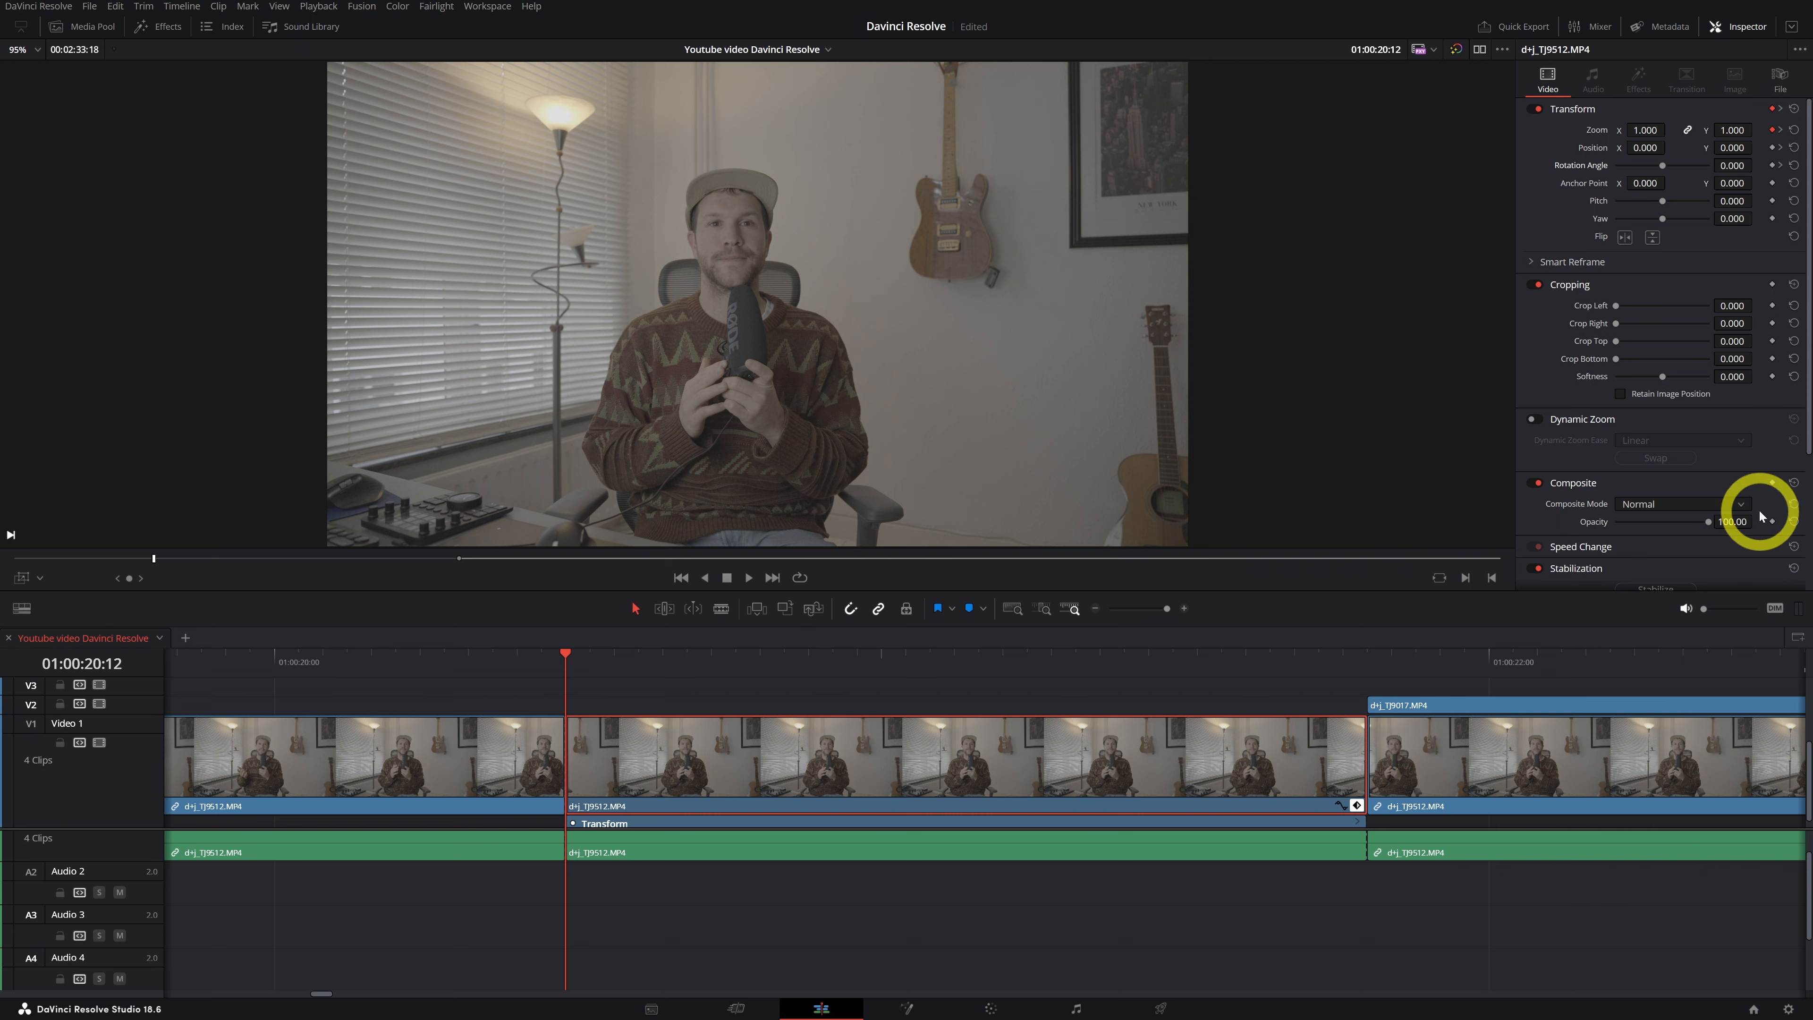
Step: Animate Crop Left with a keyframe at 01:00:21:04 and an increased crop value at 01:00:21:17
{"action": "scroll", "coordinate": [1771, 526], "scroll_direction": "down", "scroll_amount": 2}
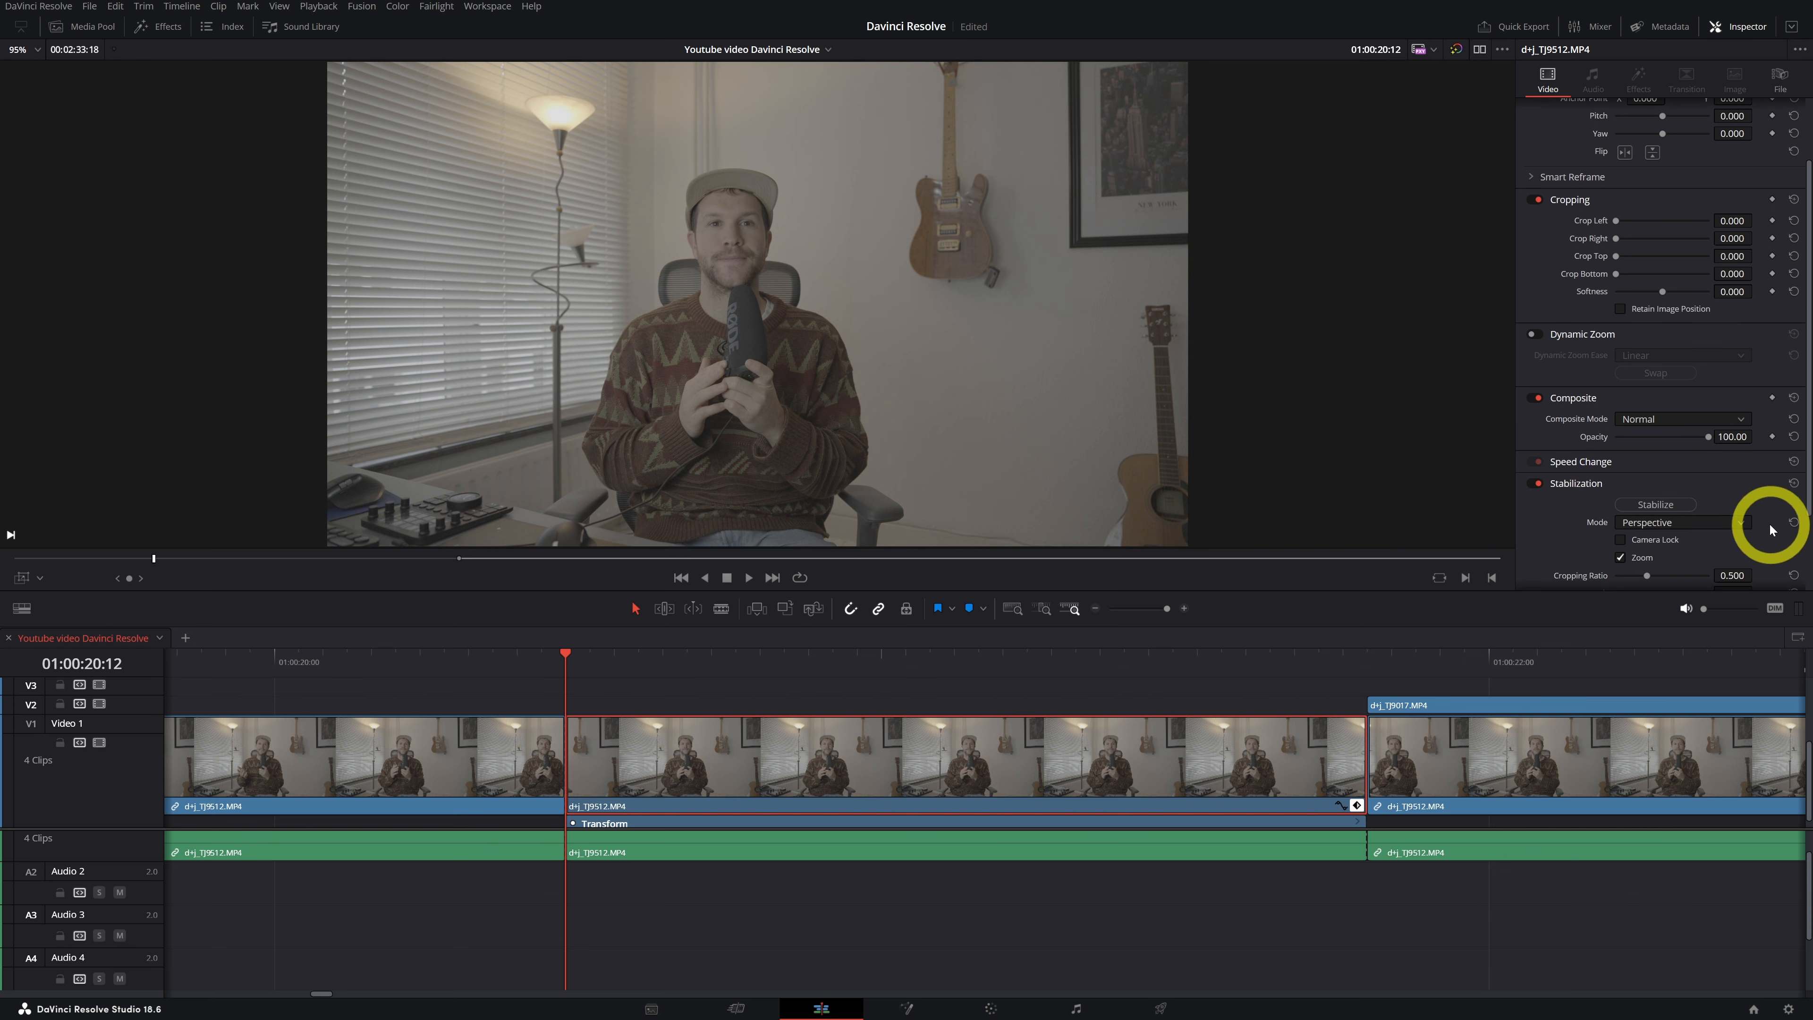
{"action": "scroll", "coordinate": [1777, 500], "scroll_direction": "down", "scroll_amount": 2}
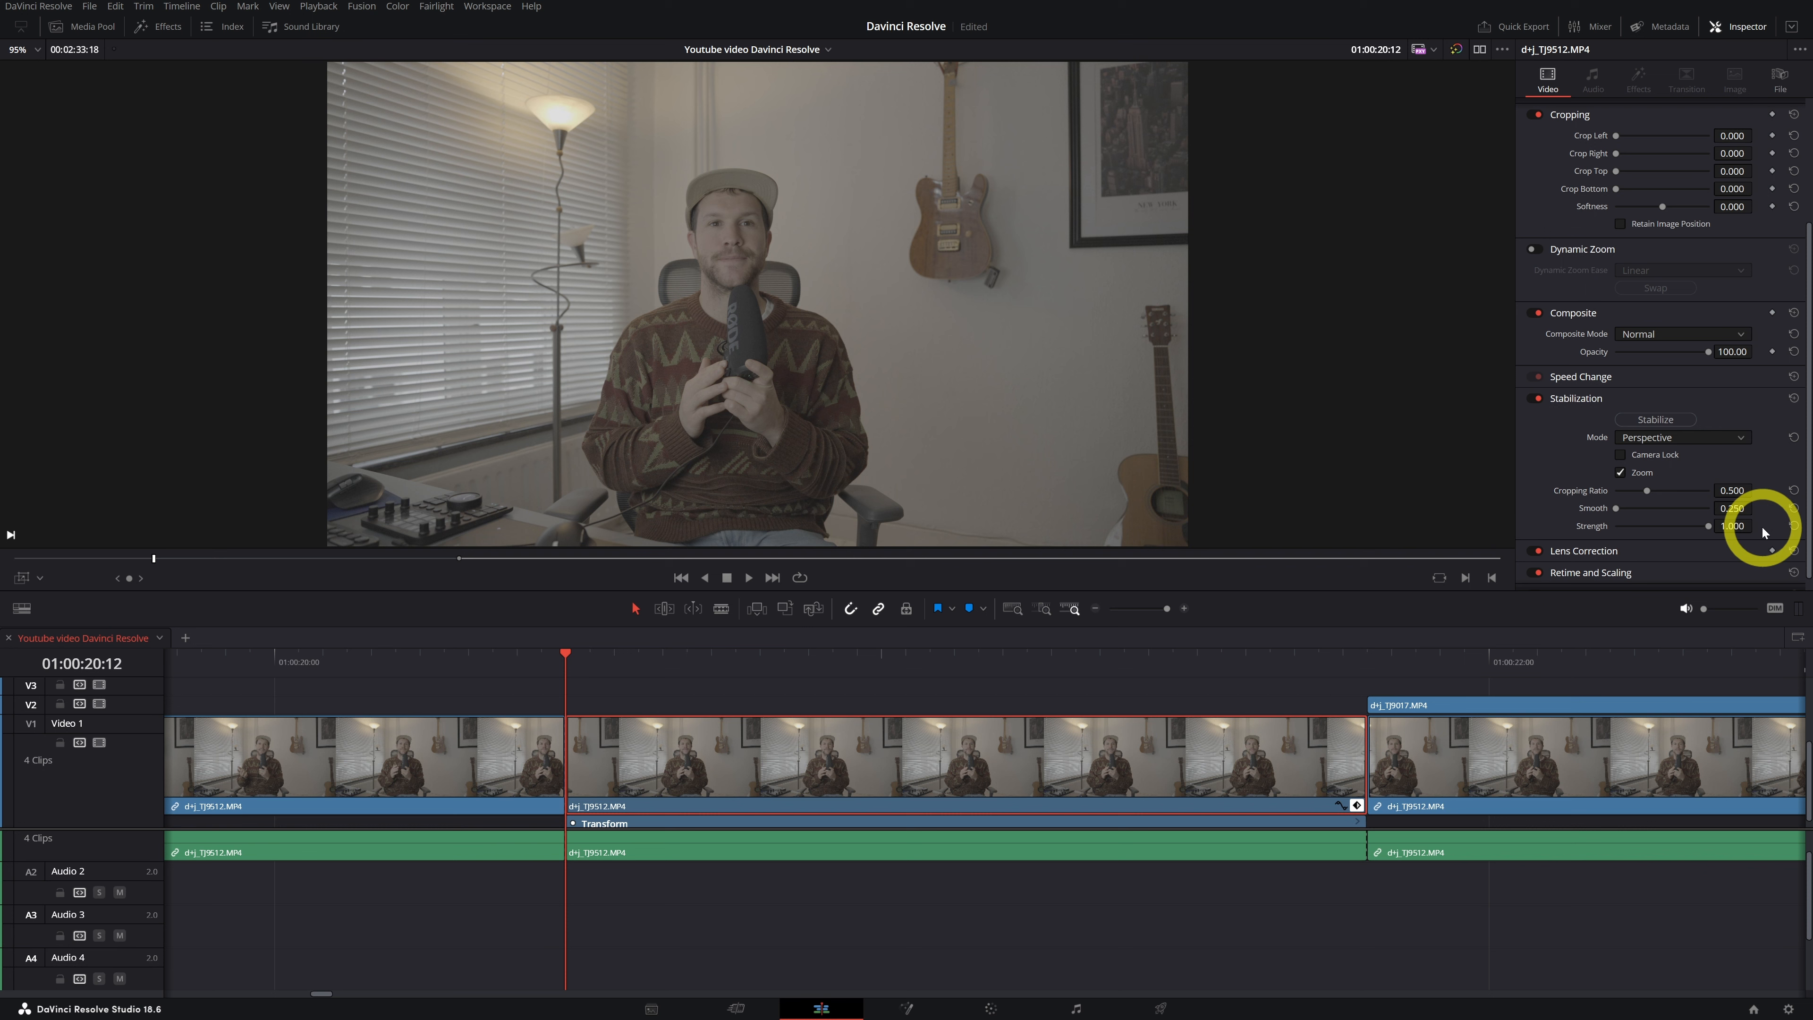
{"action": "scroll", "coordinate": [999, 679], "scroll_direction": "up", "scroll_amount": 3}
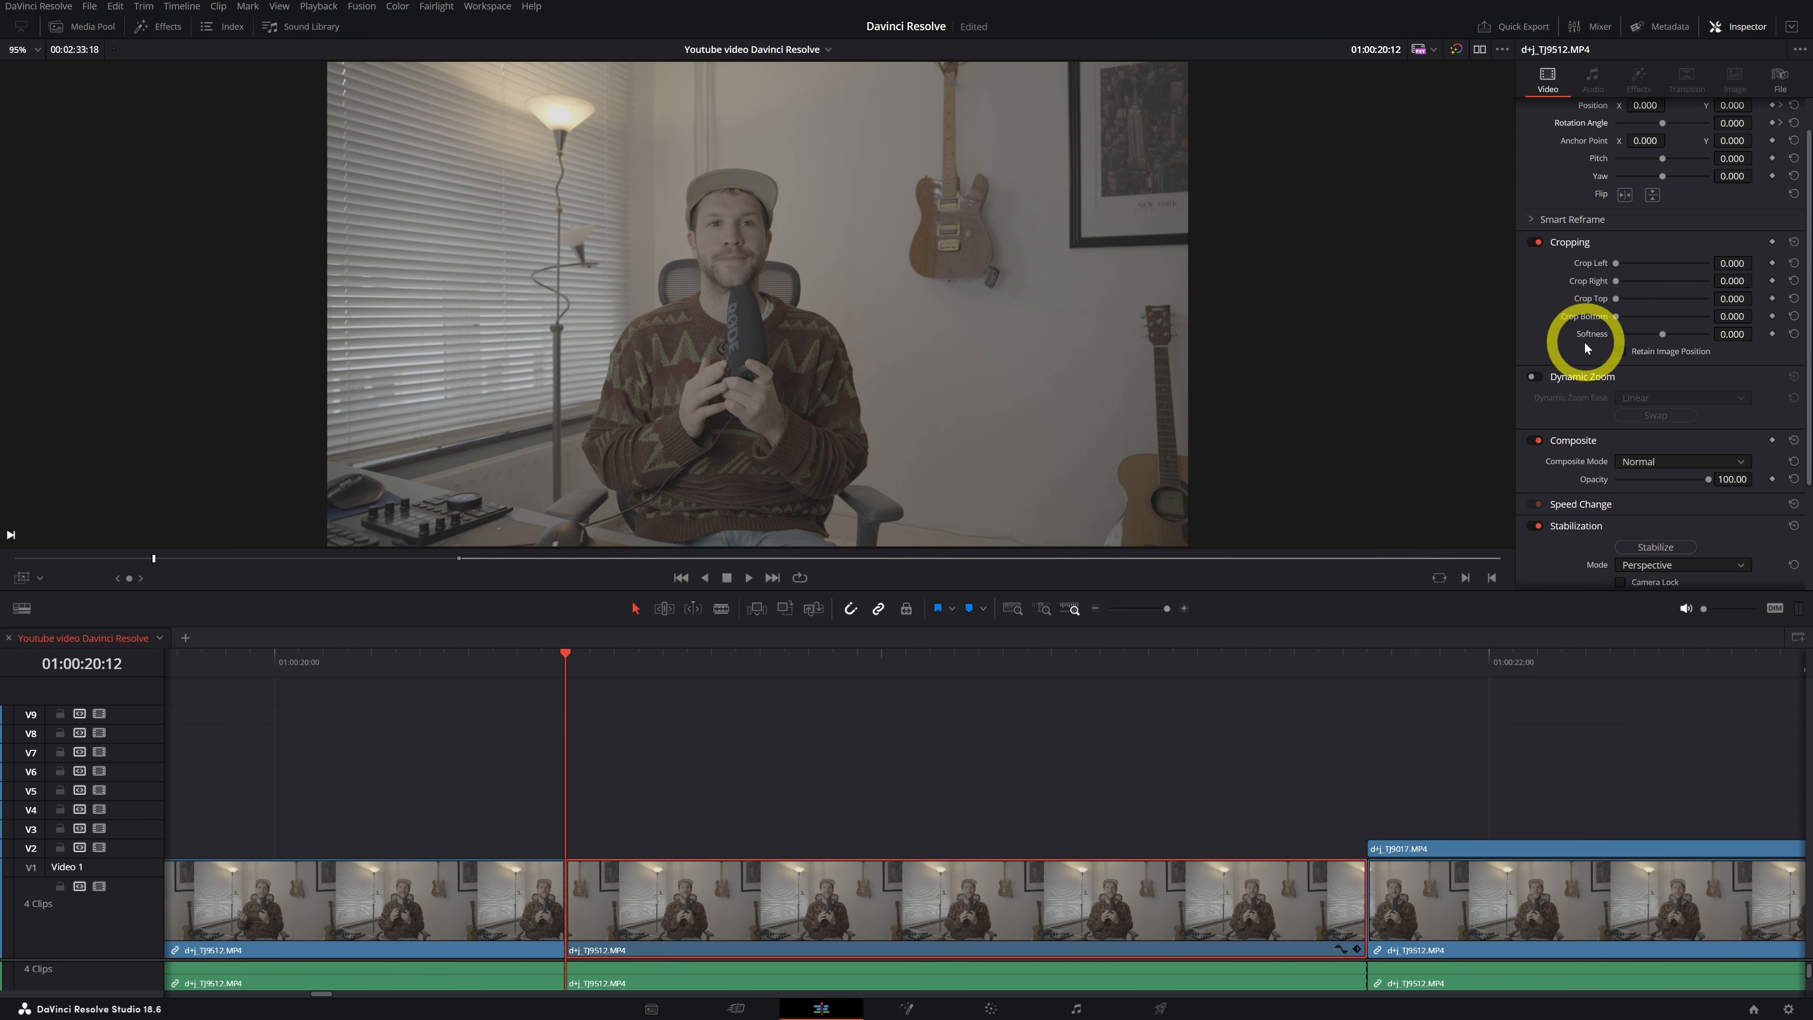
{"action": "left_click_drag", "start_coordinate": [580, 649], "coordinate": [979, 689]}
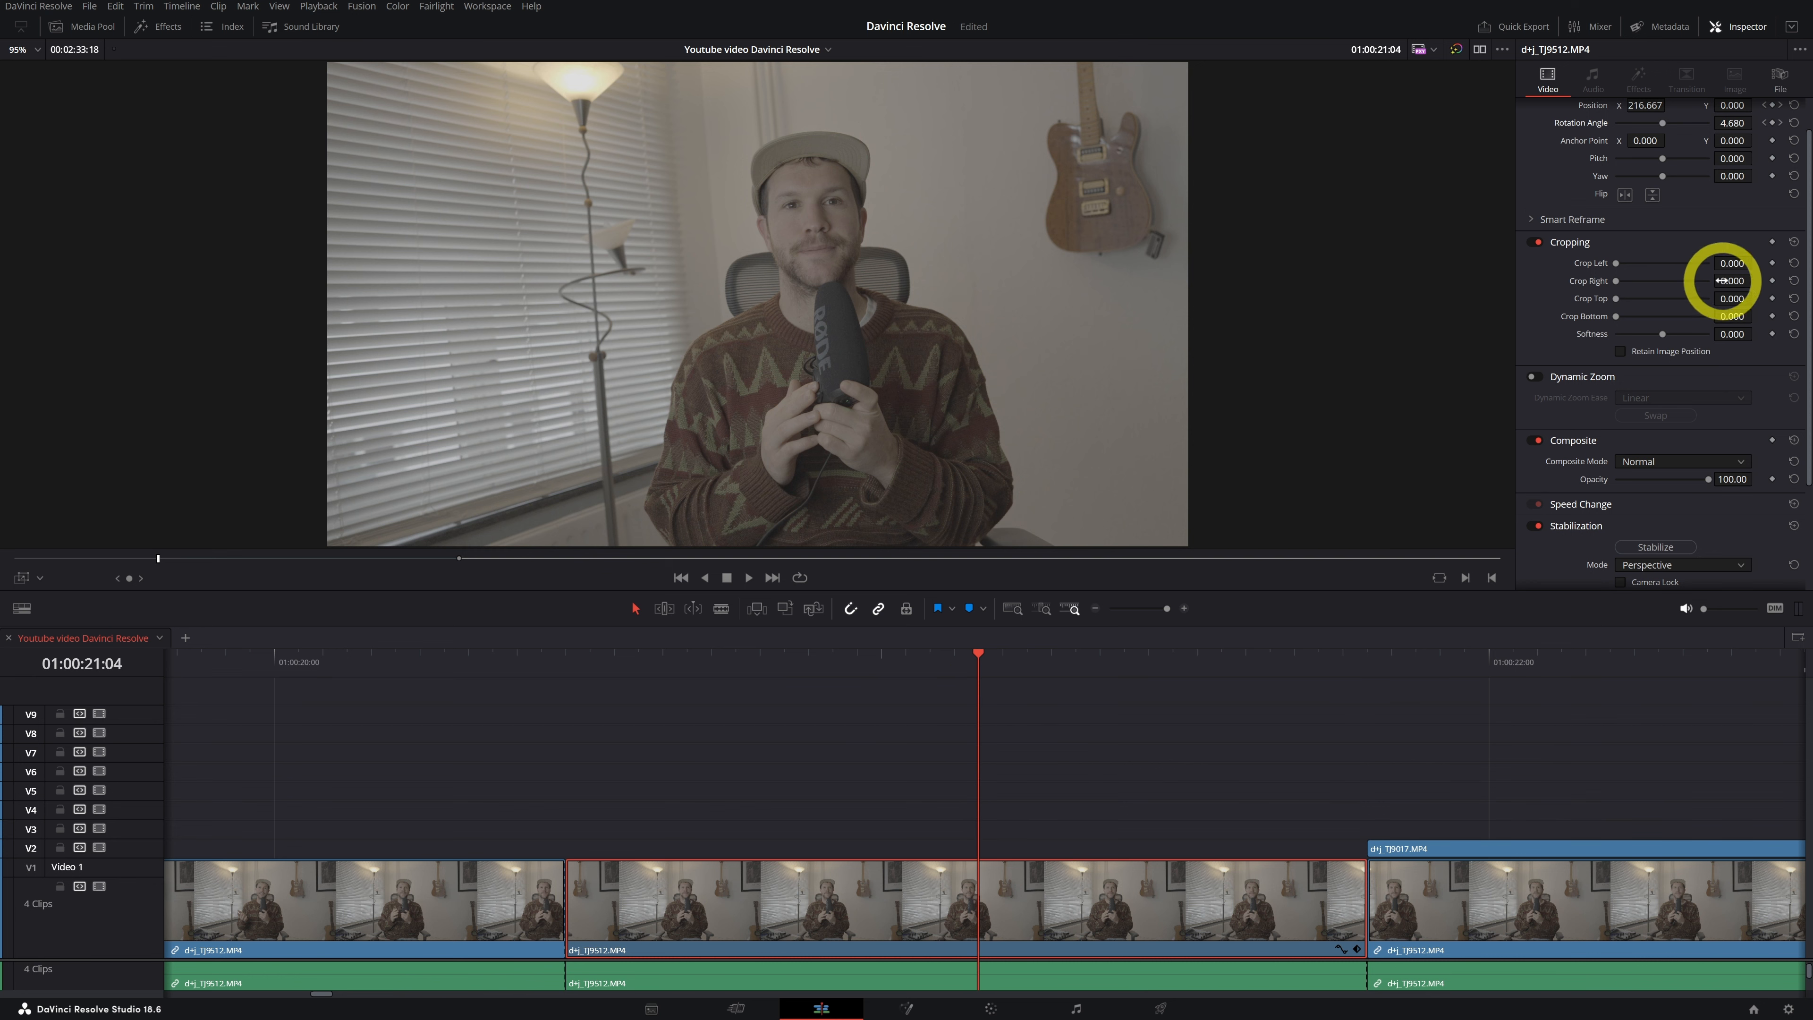
{"action": "left_click_drag", "start_coordinate": [989, 663], "coordinate": [1294, 663]}
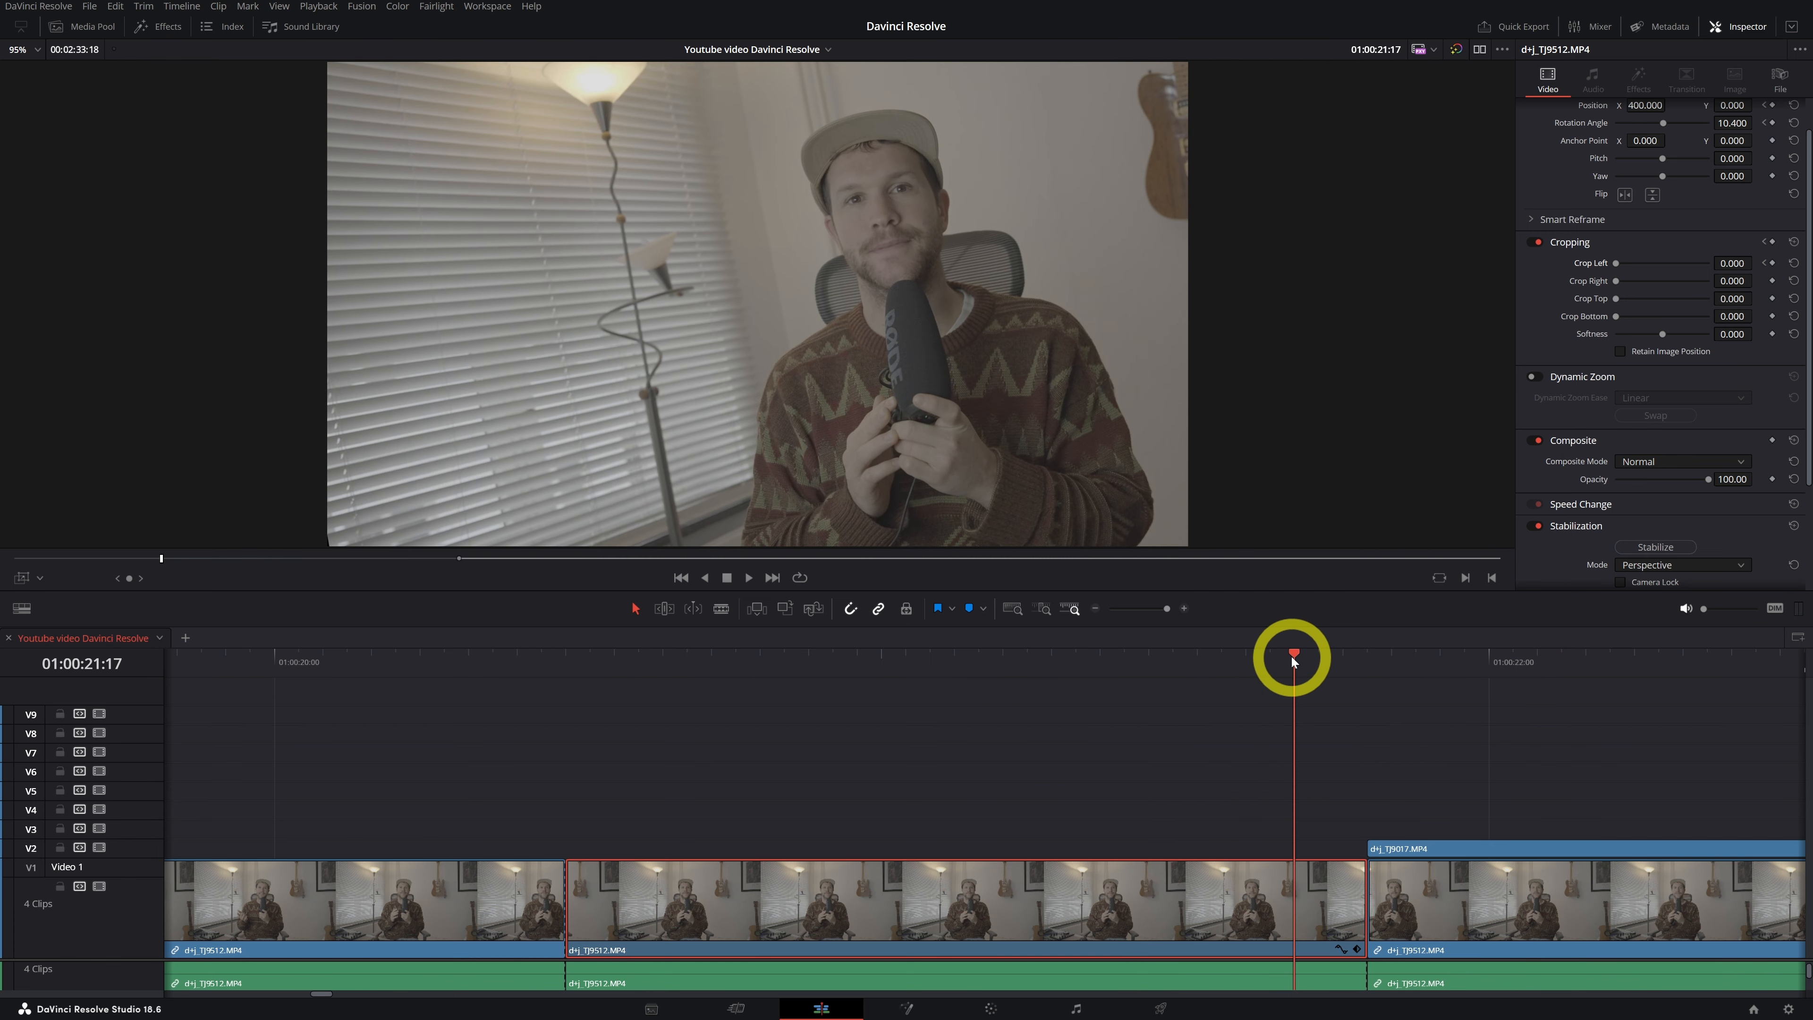
{"action": "left_click_drag", "start_coordinate": [1634, 266], "coordinate": [1685, 263]}
Step: Play back the clip from its start to review the left crop animation
{"action": "left_click_drag", "start_coordinate": [1214, 709], "coordinate": [609, 738]}
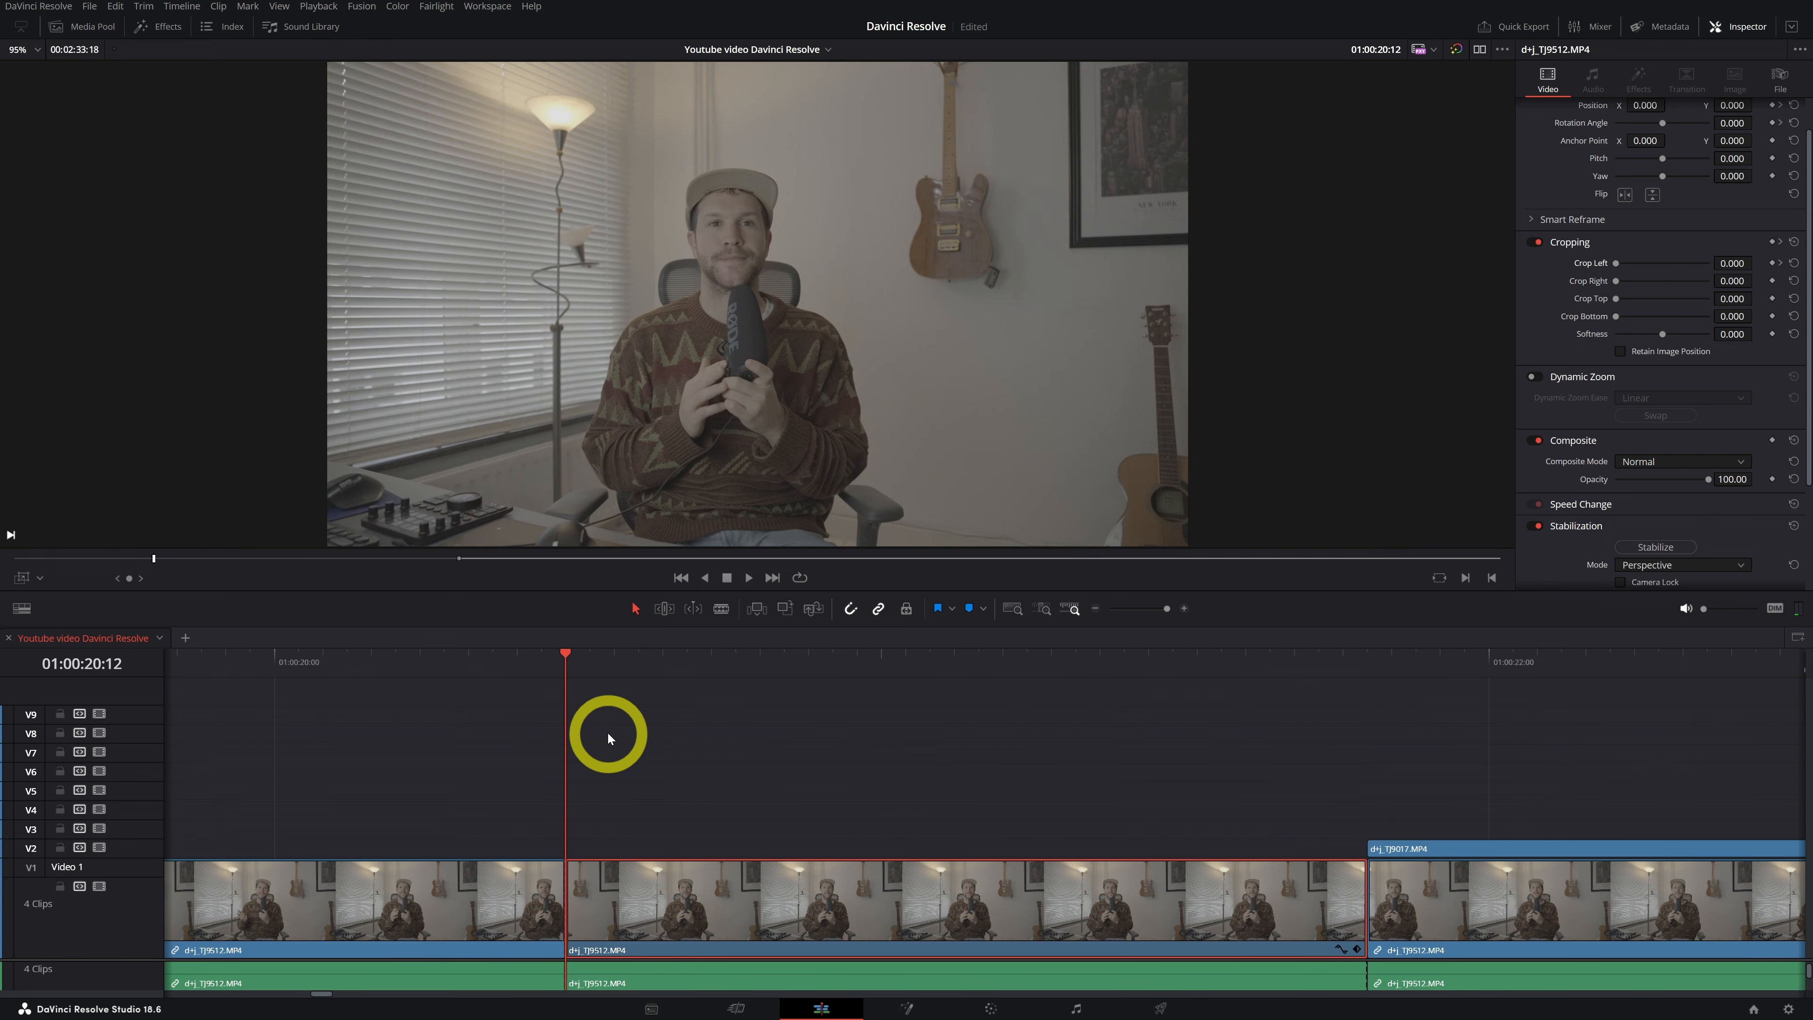
{"action": "key", "text": "space"}
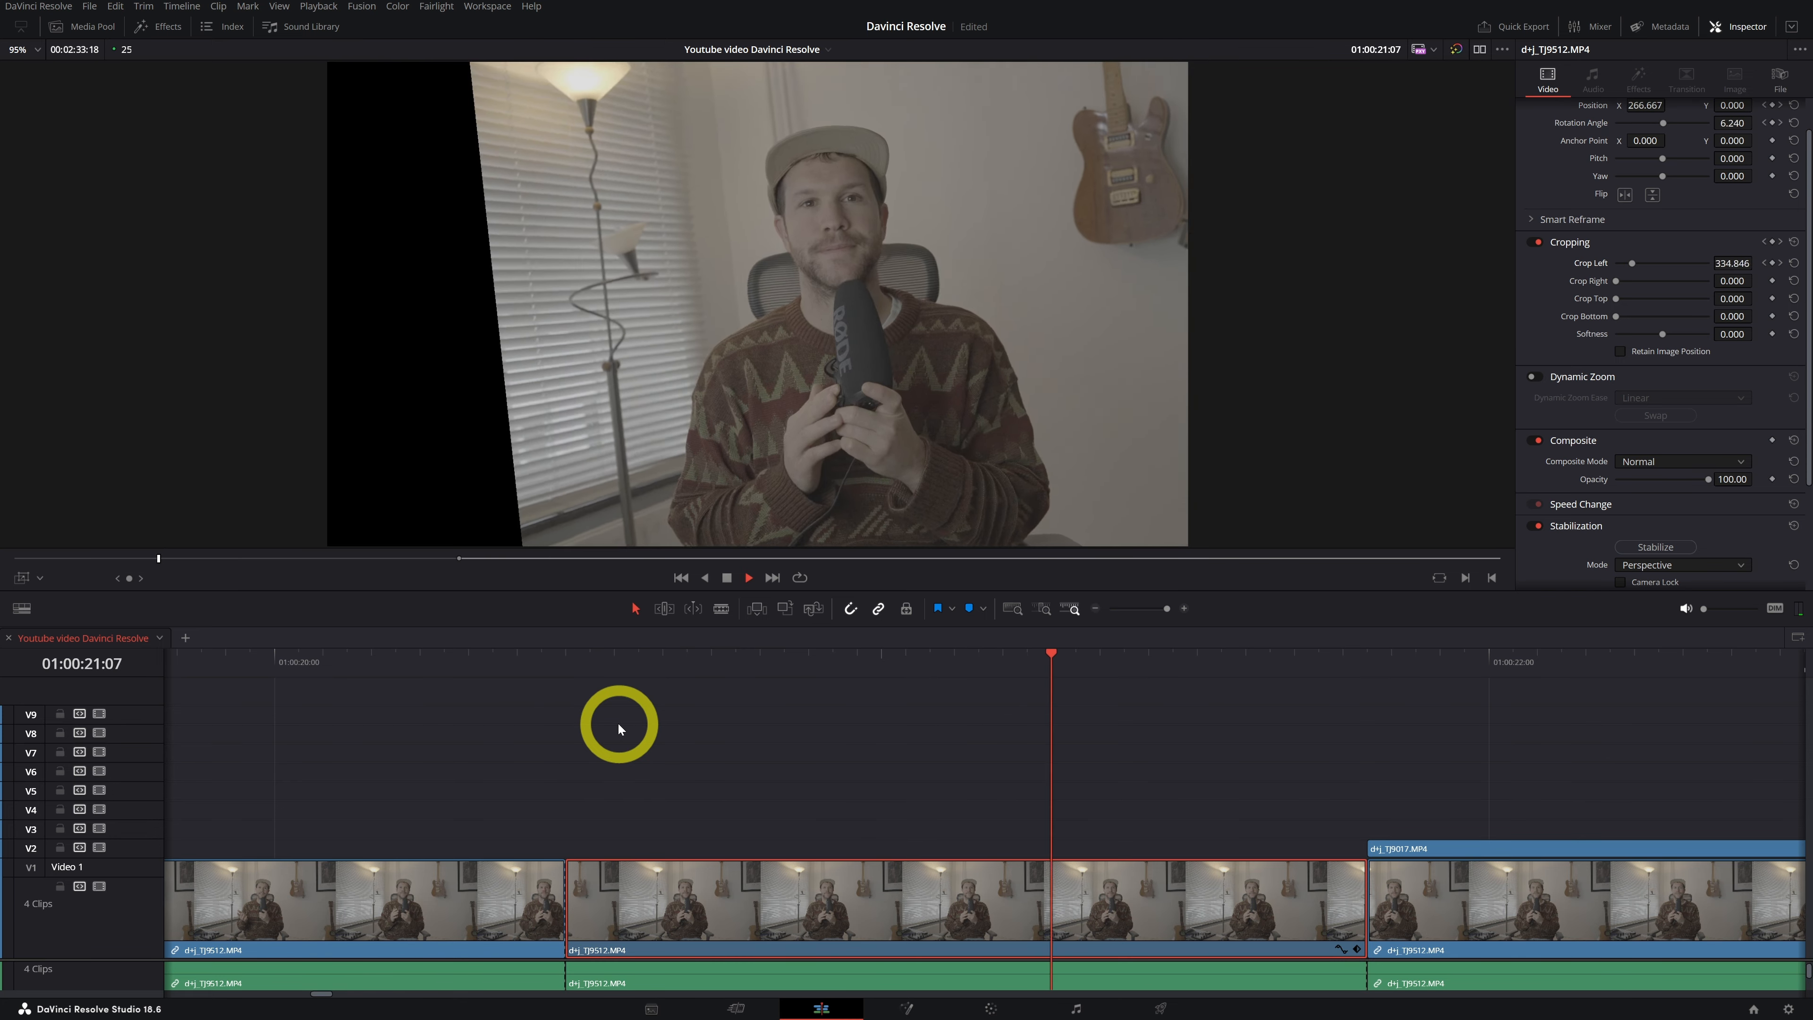
{"action": "left_click", "coordinate": [563, 688]}
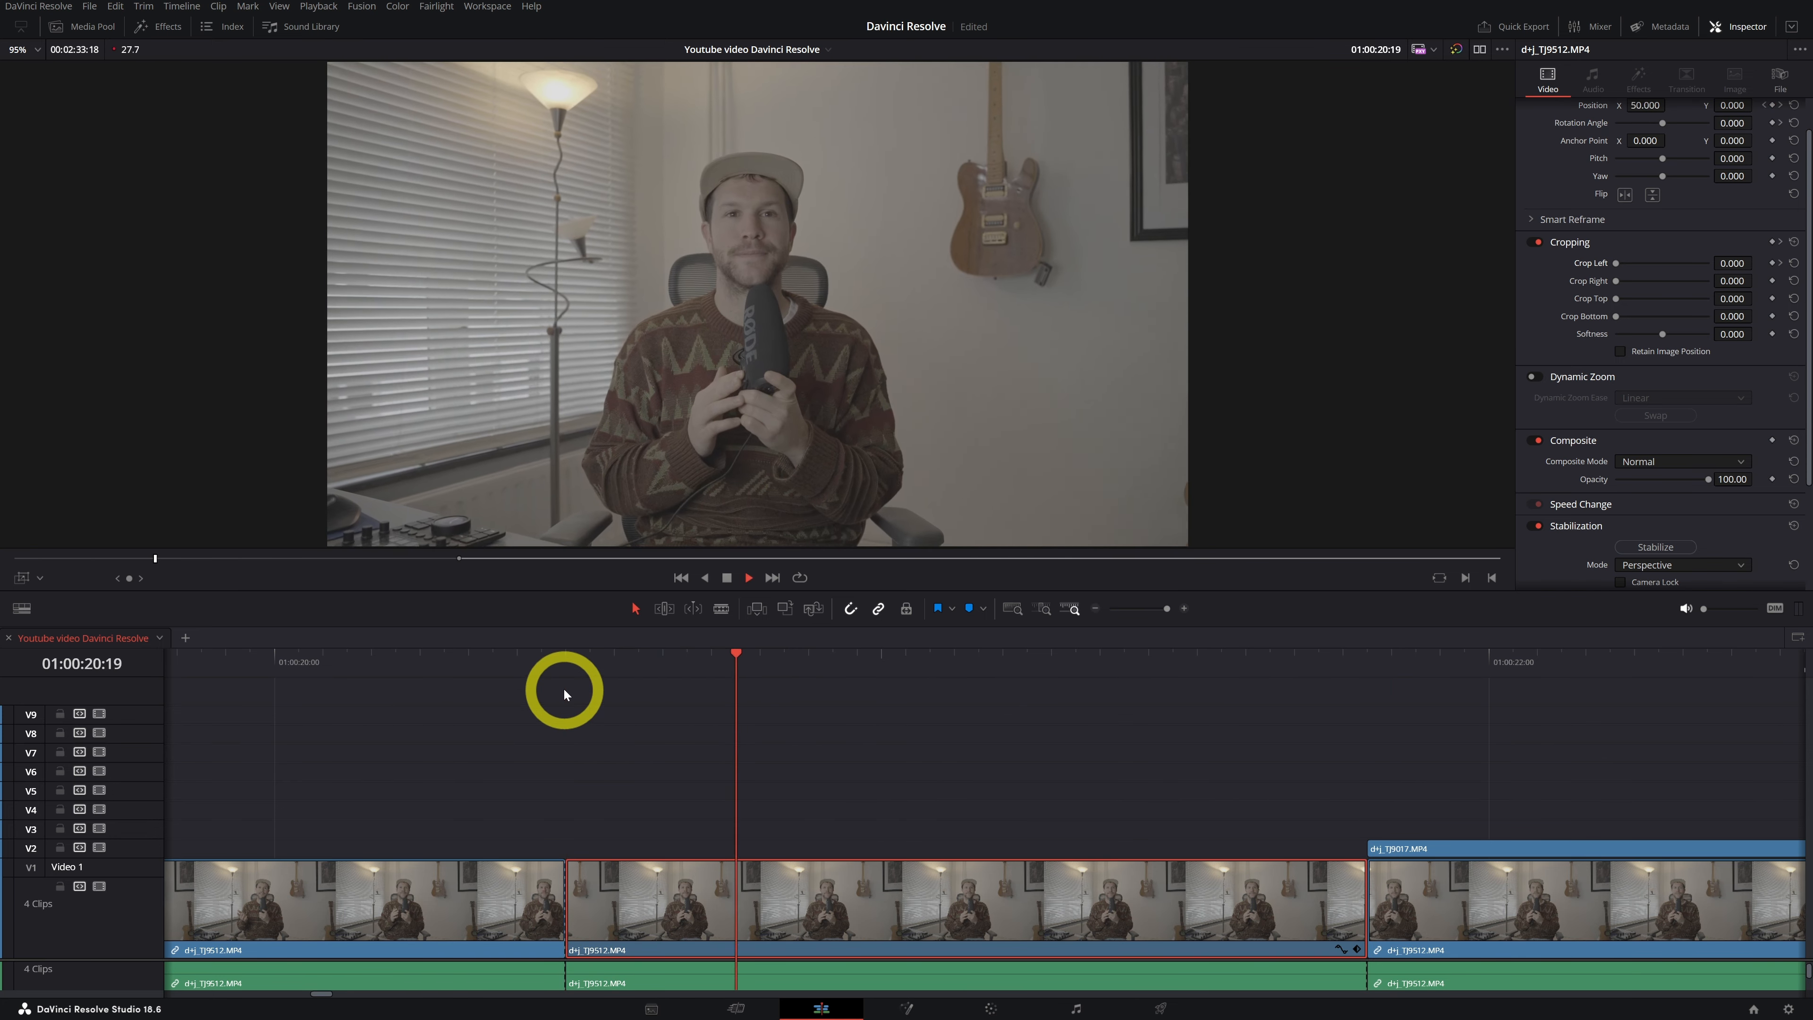
{"action": "left_click", "coordinate": [564, 689]}
{"action": "key", "text": "space"}
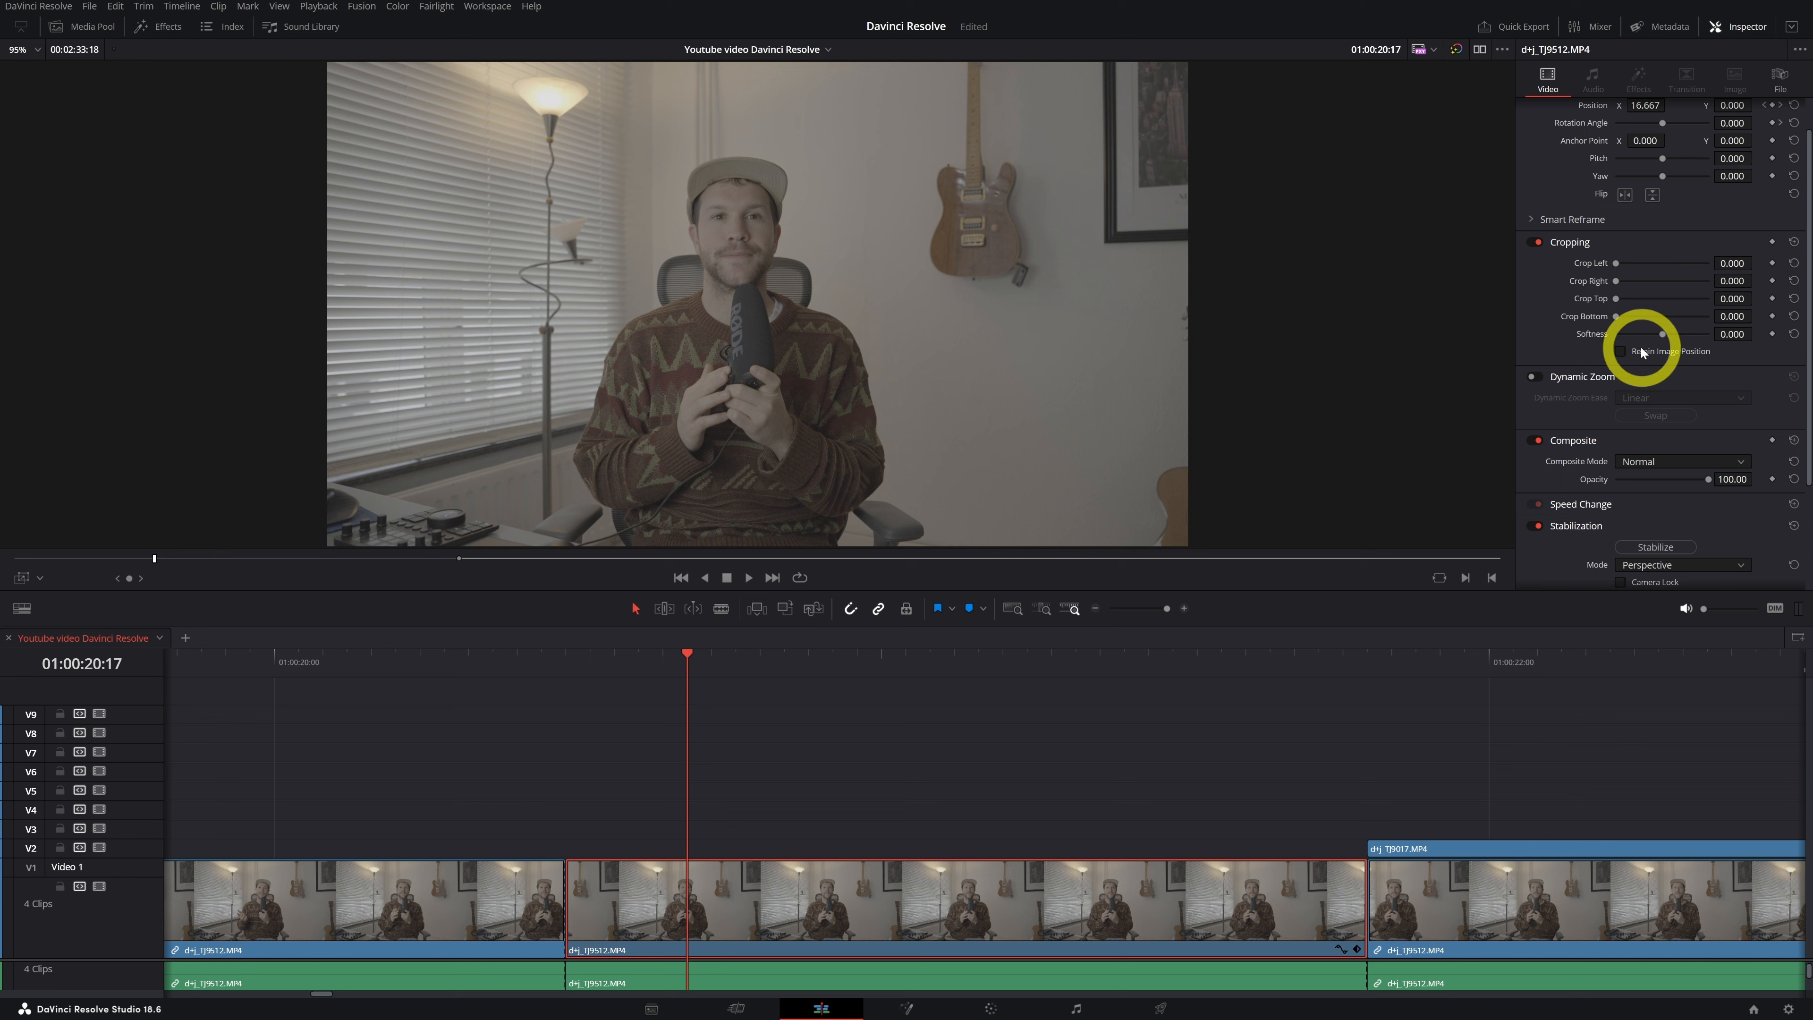
Step: Reset all of the clip's Transform settings and keyframes, and return the playhead to the clip's start
{"action": "scroll", "coordinate": [1640, 346], "scroll_direction": "up", "scroll_amount": 2}
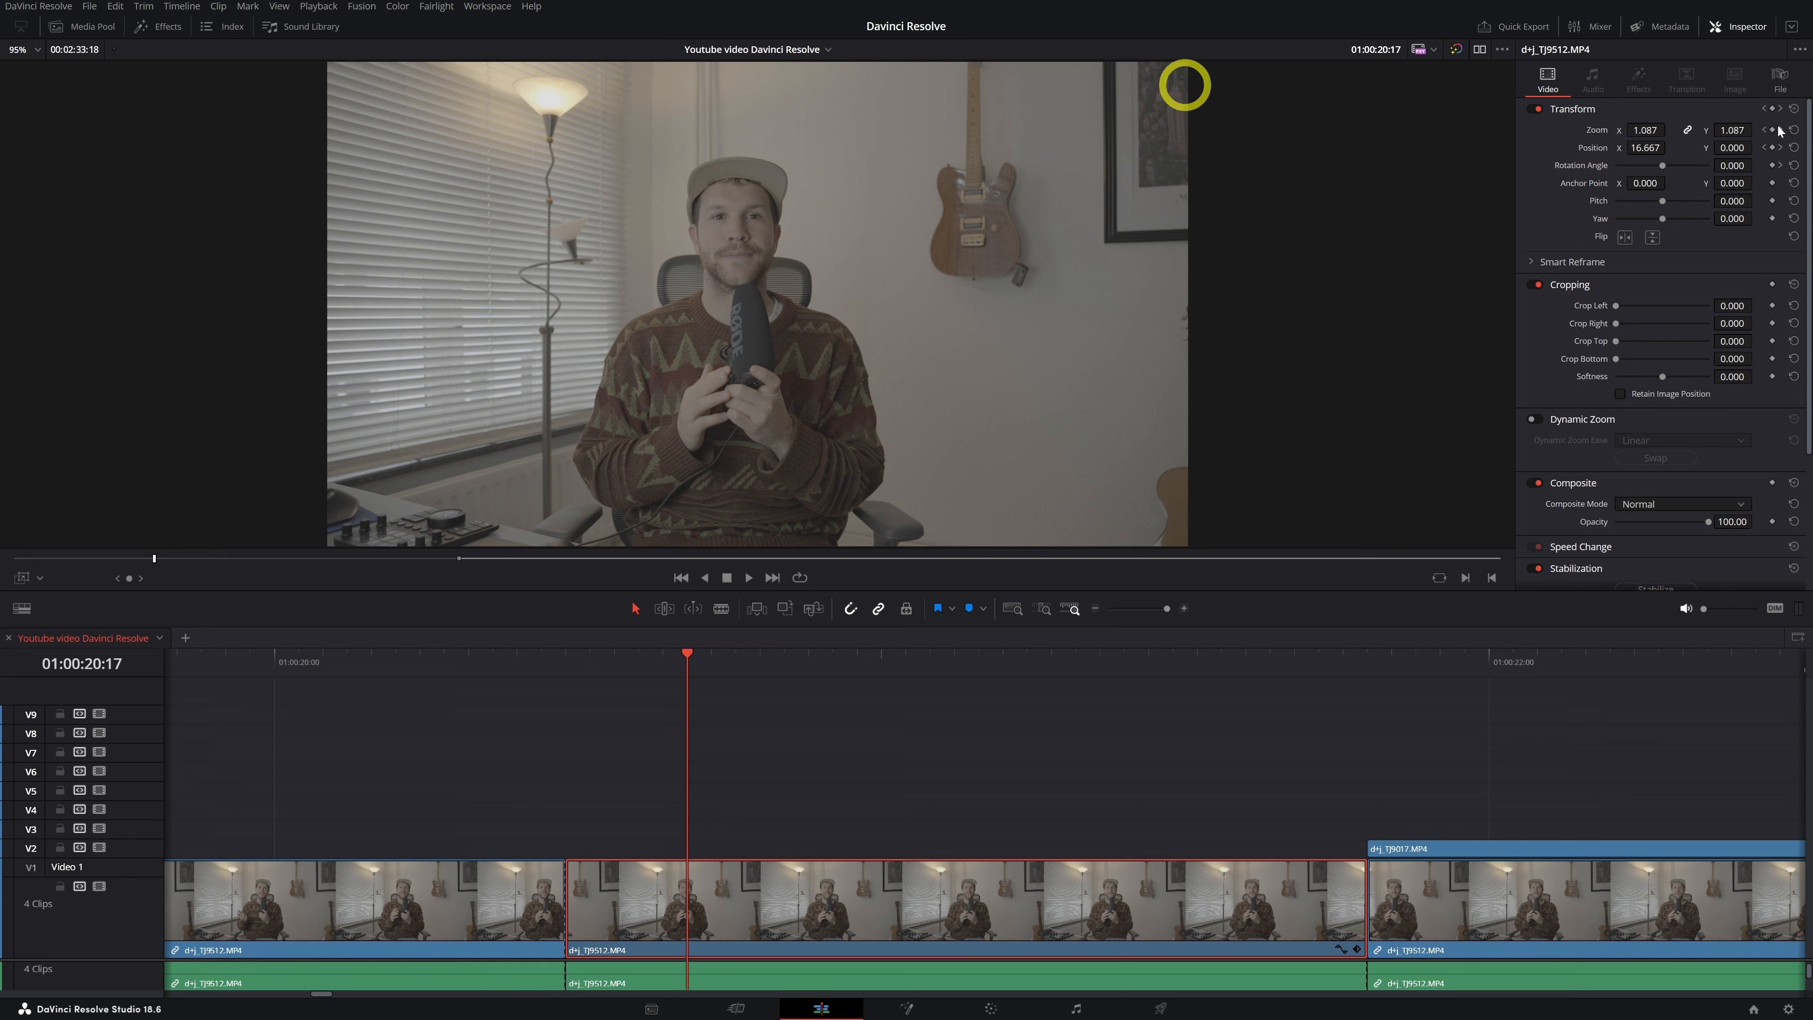
{"action": "left_click", "coordinate": [1794, 110]}
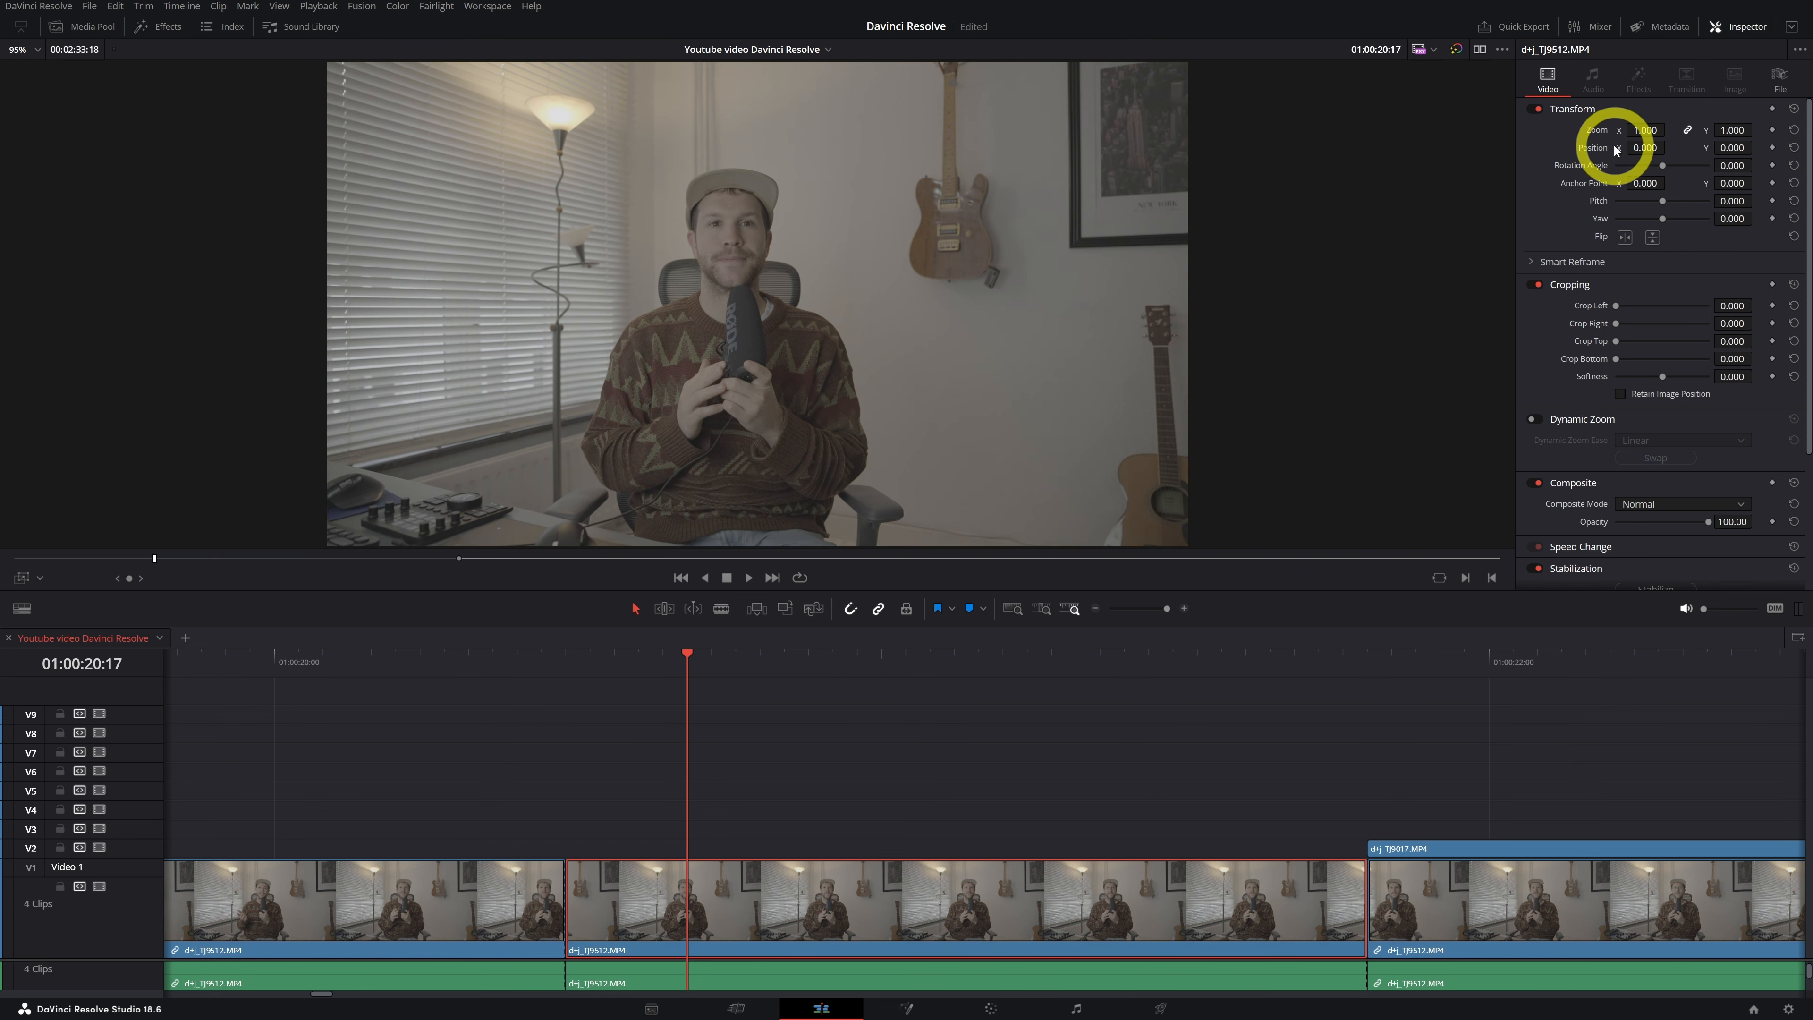
{"action": "left_click", "coordinate": [638, 688]}
{"action": "left_click", "coordinate": [585, 666]}
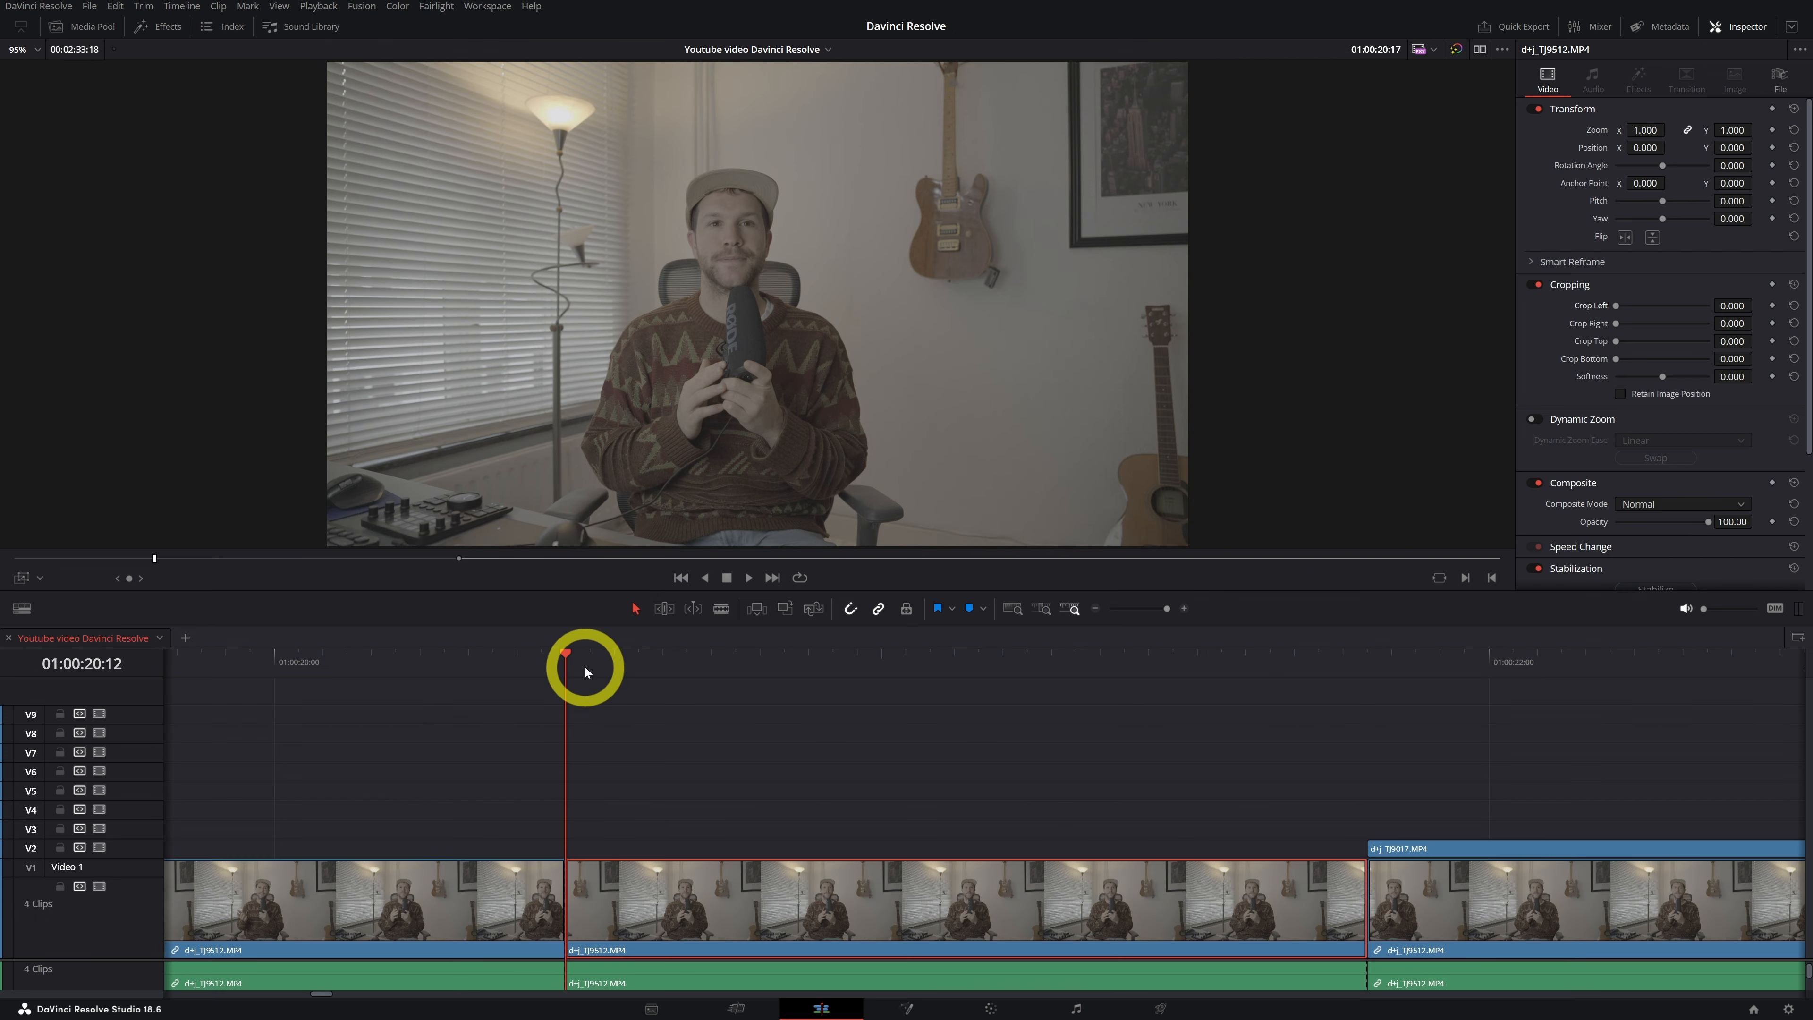